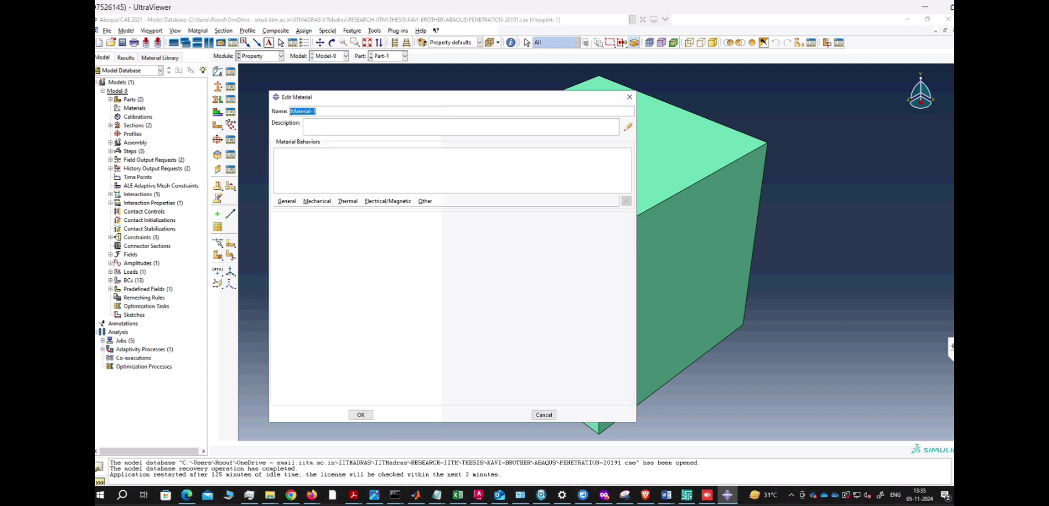
Add a uniform density behavior to Material-1 with a mass density of 120E-12.
left_click(317, 201)
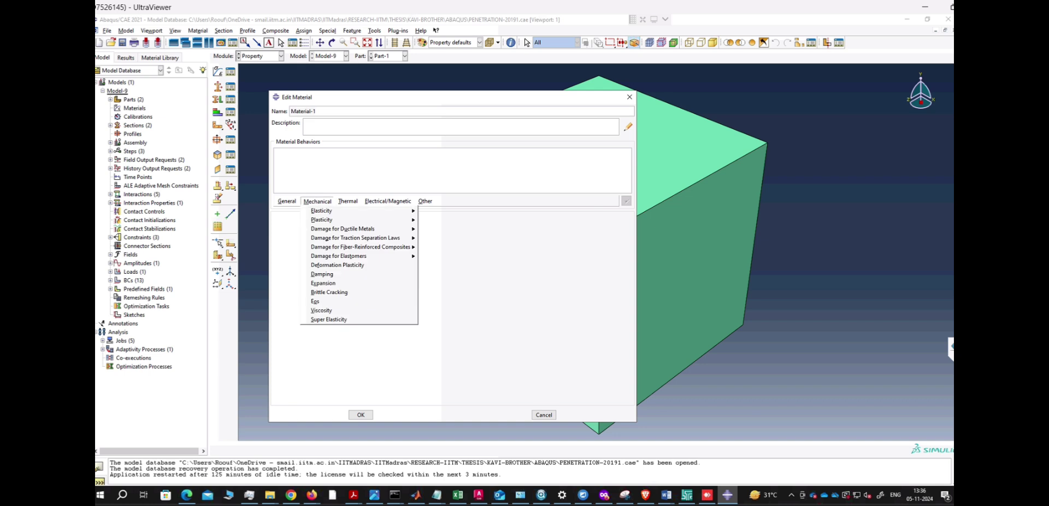
mouse_move(328, 210)
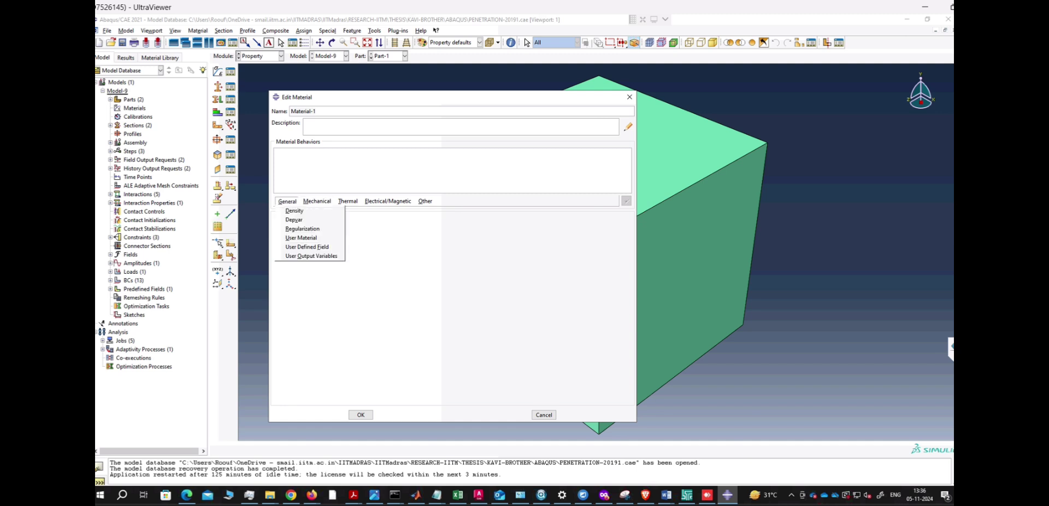
left_click(294, 211)
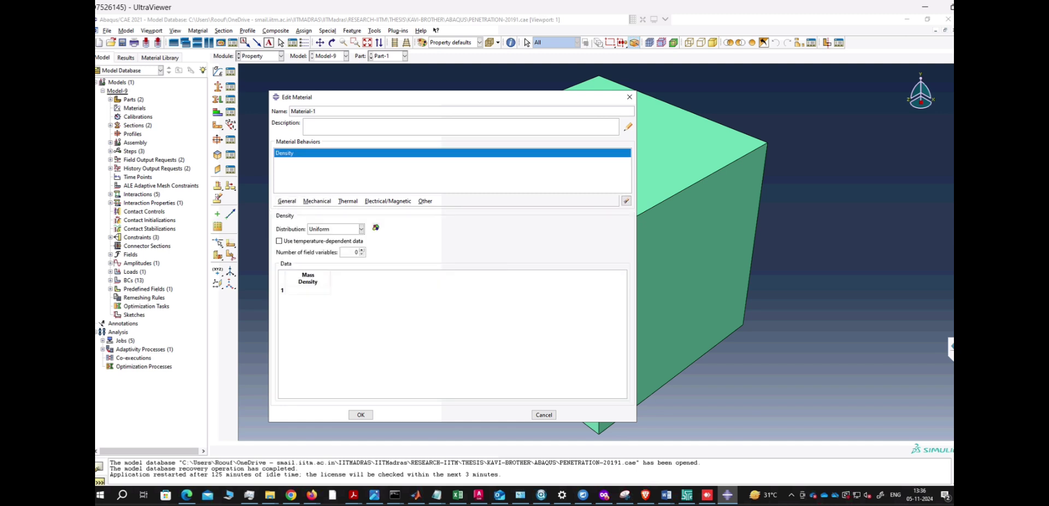
left_click(286, 290)
type("120")
key("Caps_Lock")
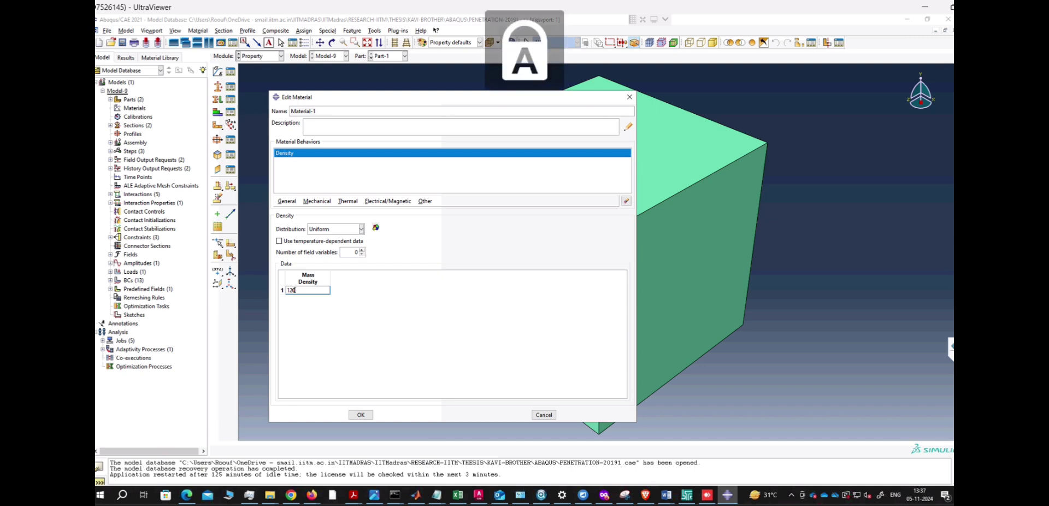
type("0E")
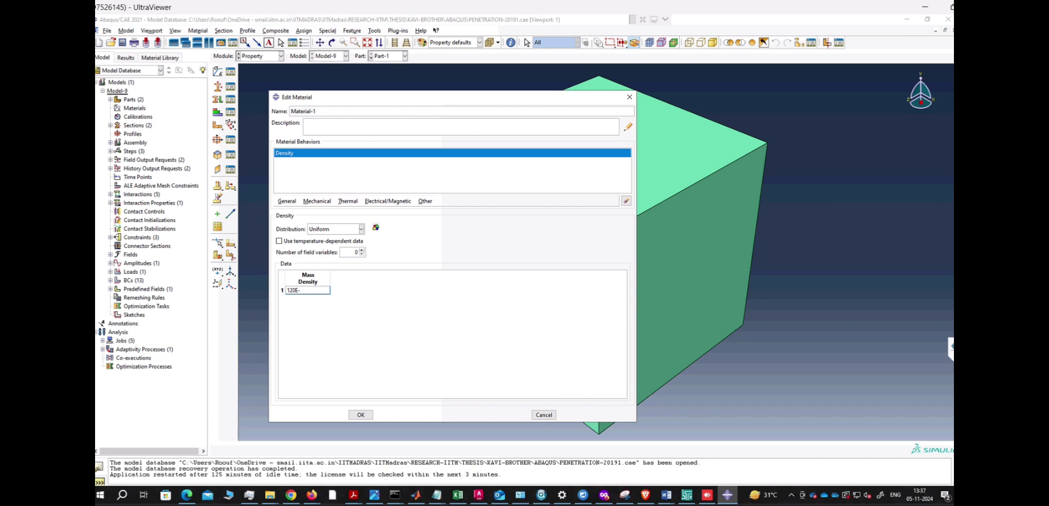
type("-12")
key("Return")
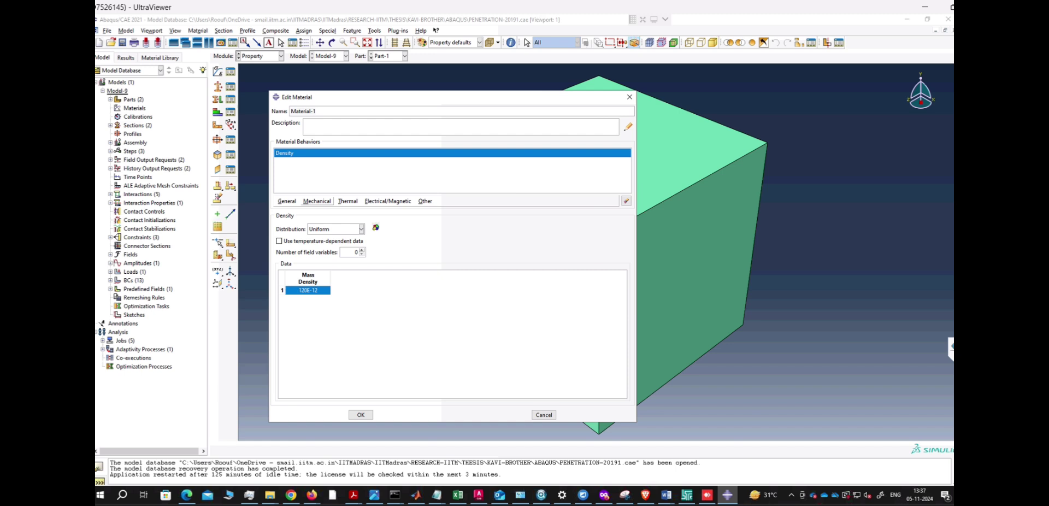
Add the Hyperfoam elasticity behavior to Material-1.
left_click(317, 201)
mouse_move(327, 210)
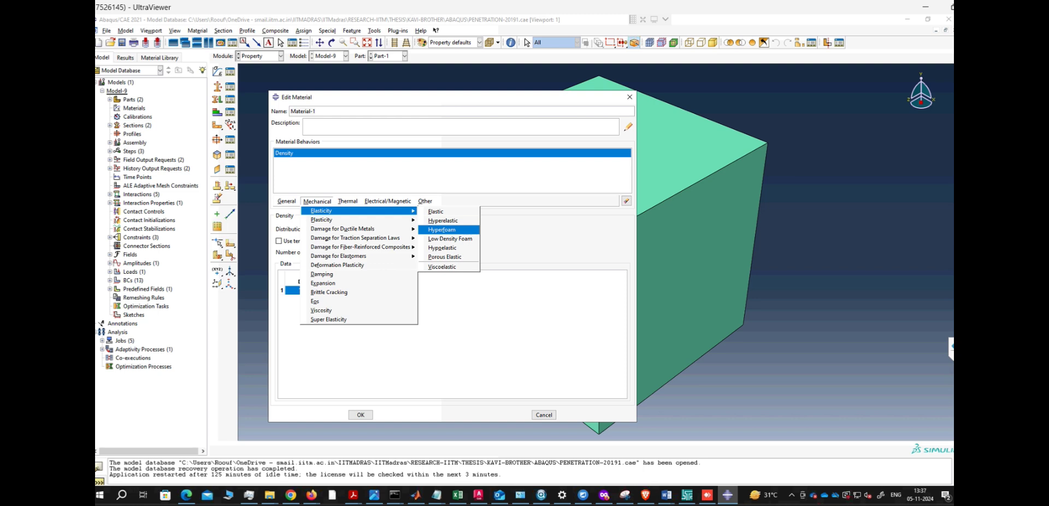
left_click(442, 229)
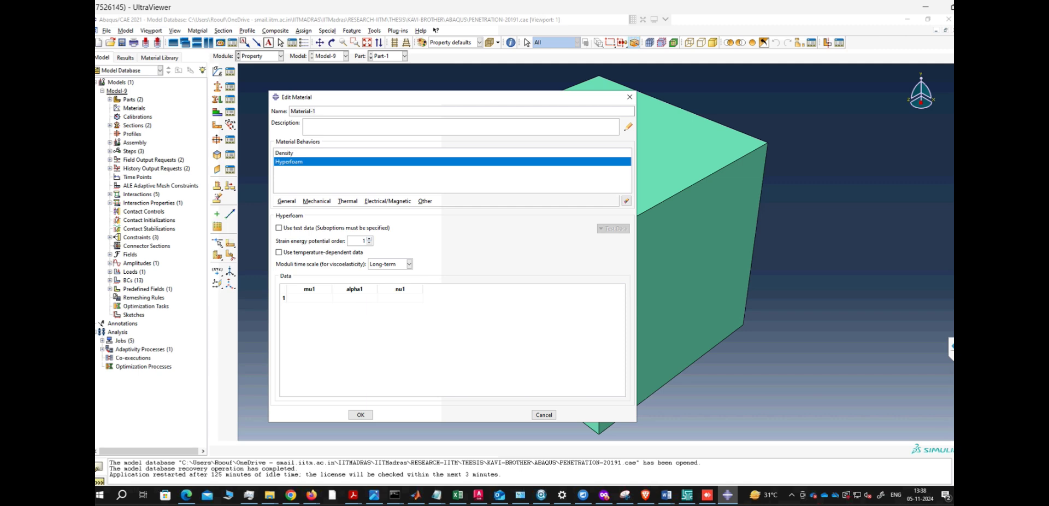
Try strain energy potential orders 2 and 3 for the hyperfoam and examine the coefficient columns each requires.
left_click(370, 238)
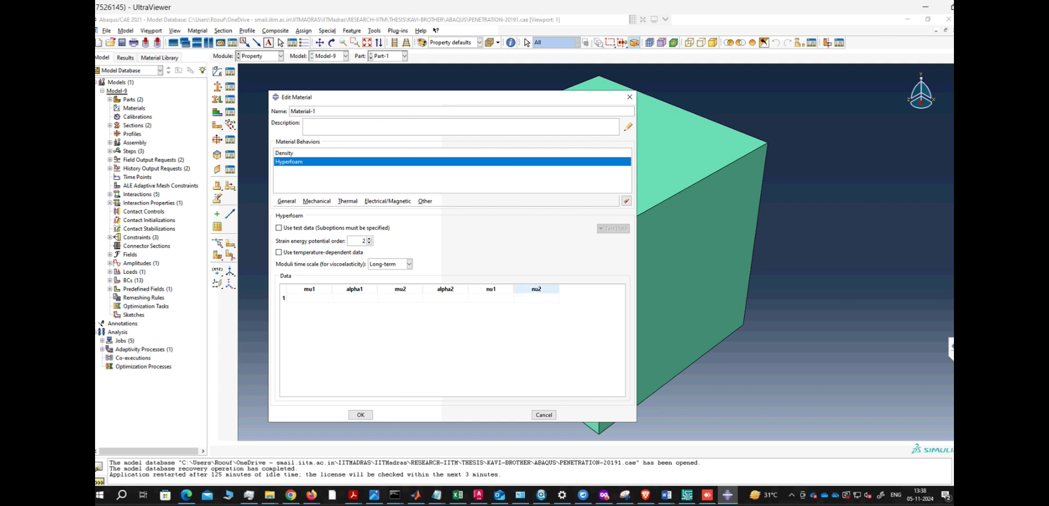
left_click(370, 238)
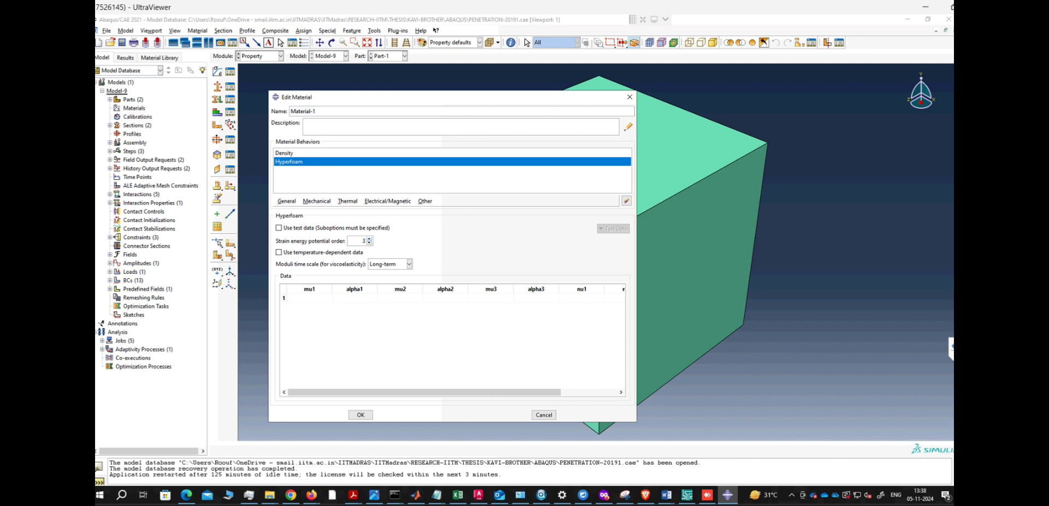
mouse_move(425, 392)
left_mouse_down()
mouse_move(481, 393)
mouse_move(425, 393)
left_mouse_up()
left_click_drag(445, 392, 502, 392)
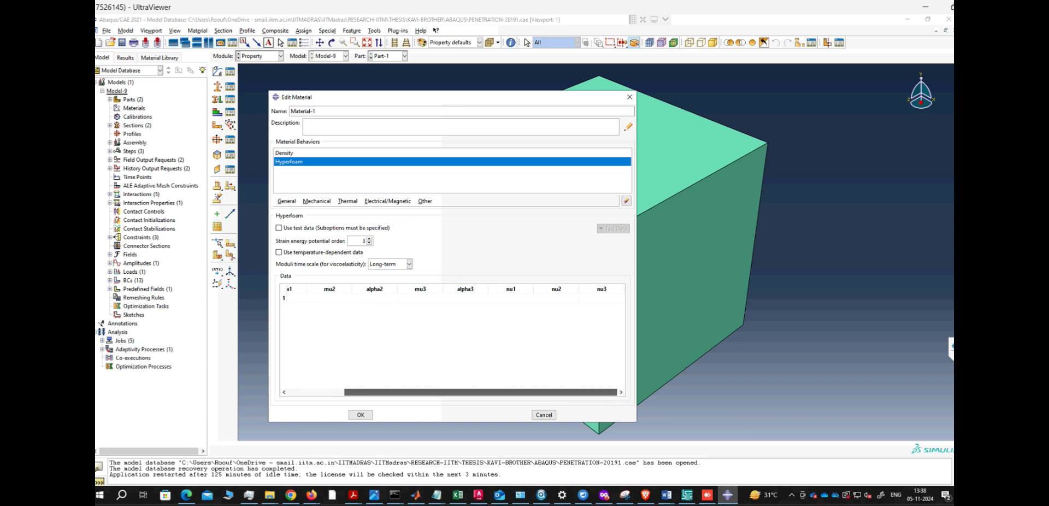
left_click_drag(481, 393, 424, 392)
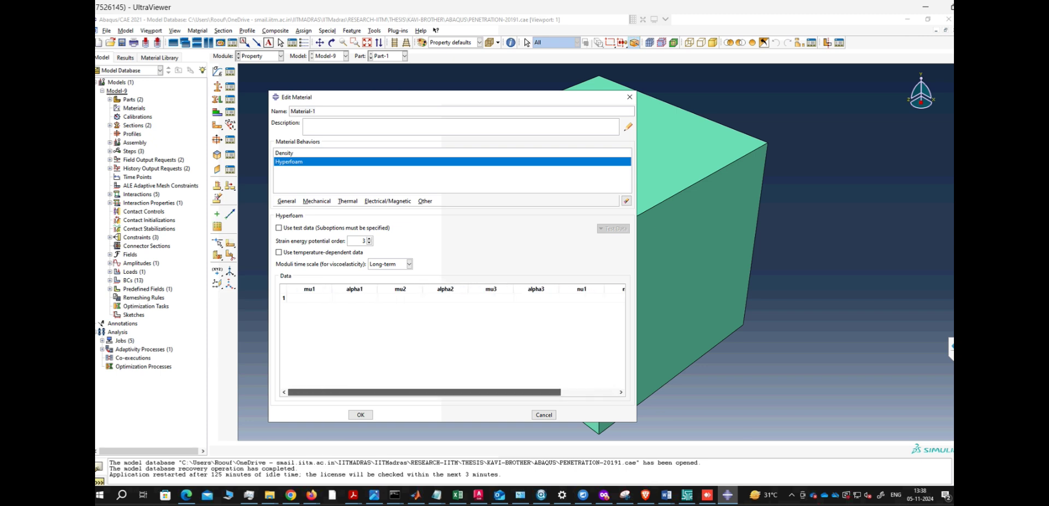
left_click(370, 243)
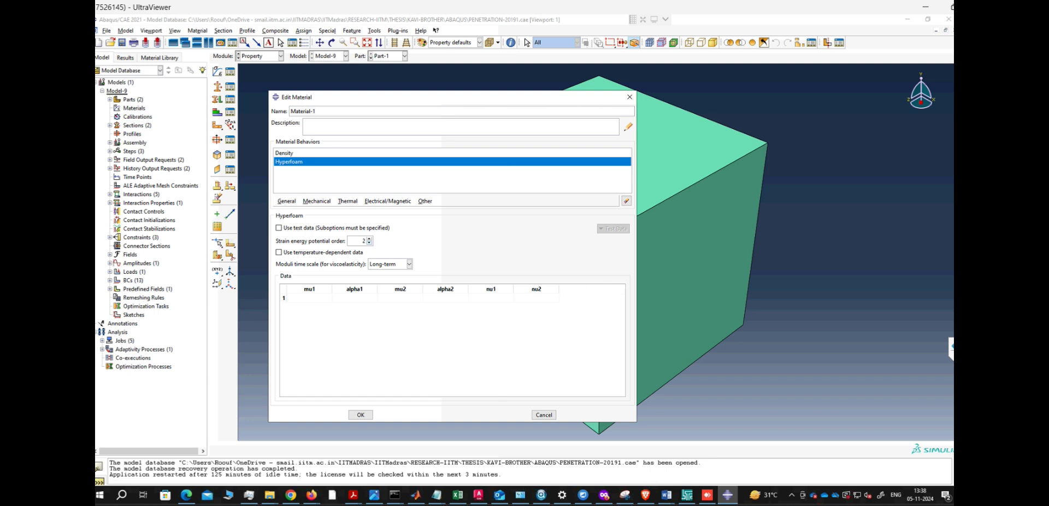
left_click(369, 244)
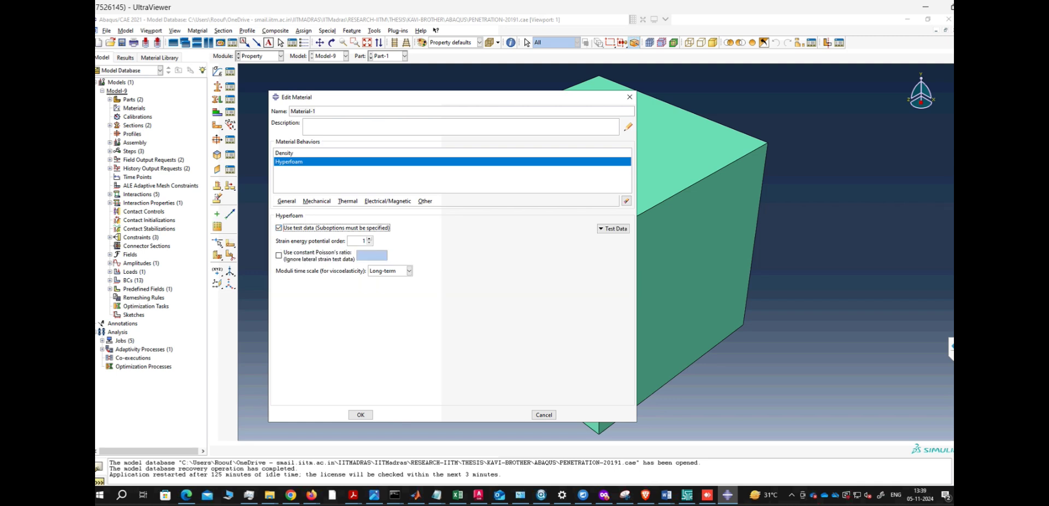
Define the hyperfoam from test data, open the uniaxial test data table and enlarge its editor vertically.
left_click(614, 228)
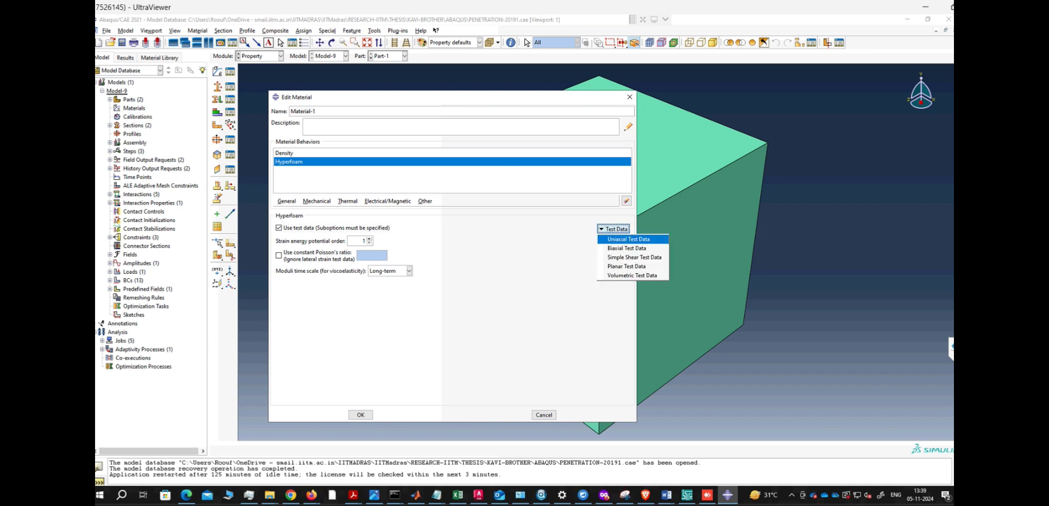
left_click(628, 239)
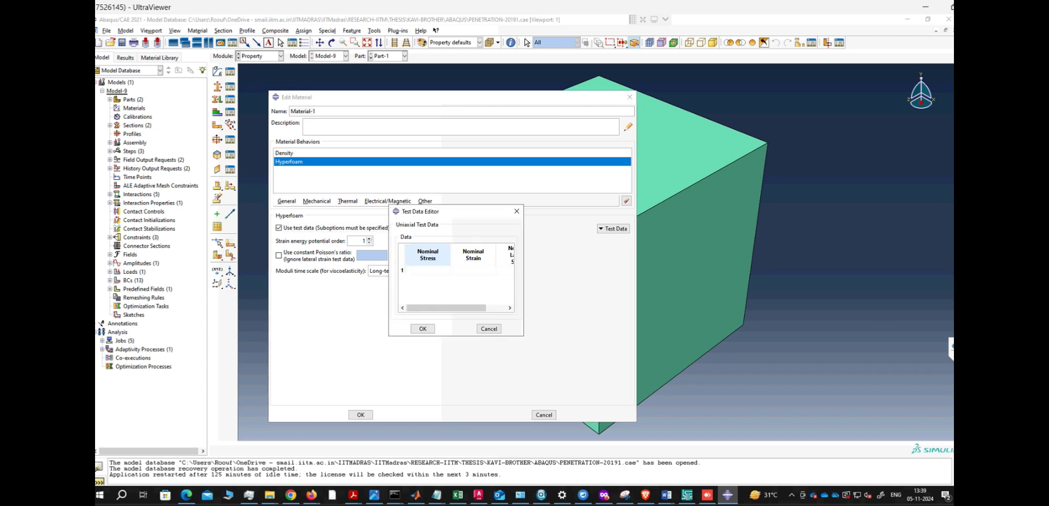
left_click_drag(456, 335, 456, 391)
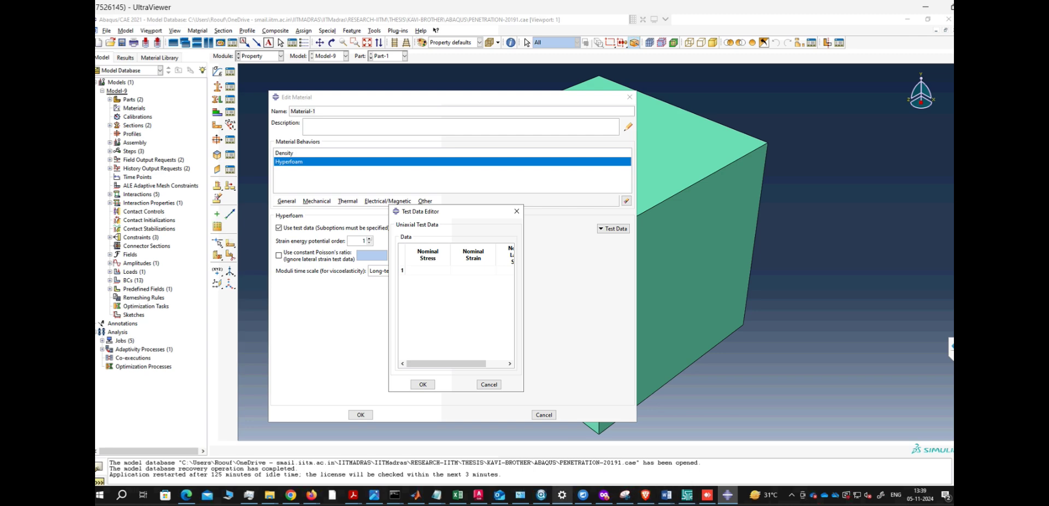
Switch to the Excel workbook and examine the compression stress-strain curve and the last rows of columns F and G.
left_click(458, 495)
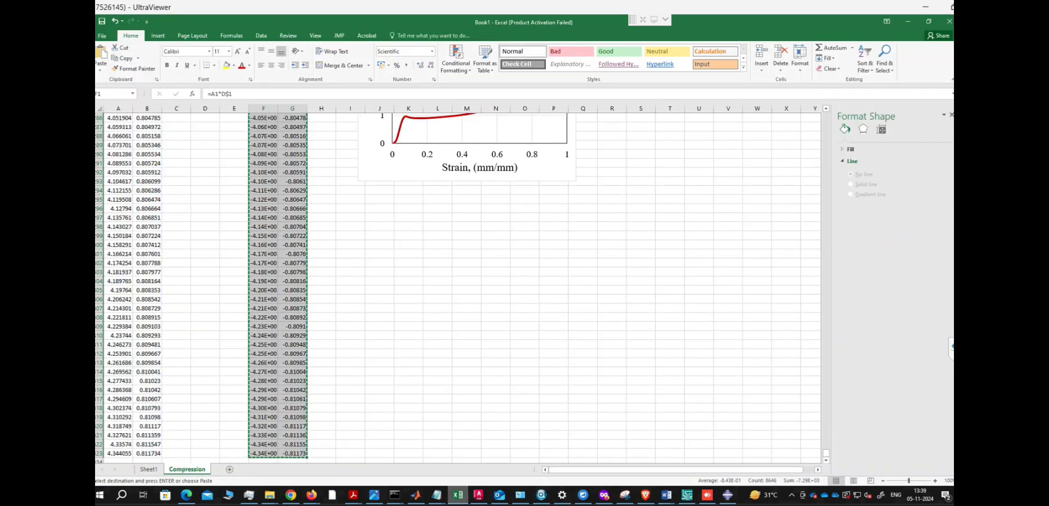
scroll(458, 287, "down", 1)
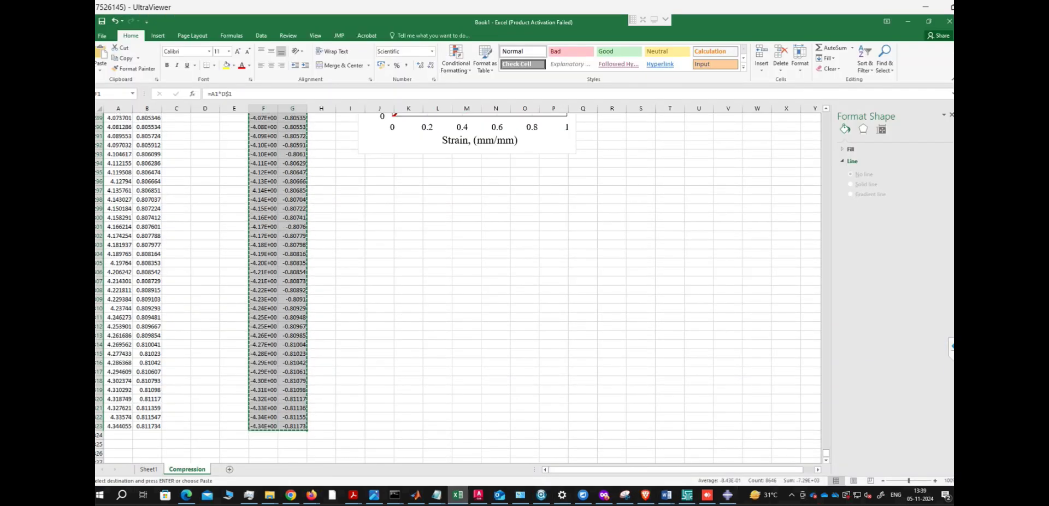
mouse_move(827, 454)
left_mouse_down()
mouse_move(826, 341)
mouse_move(827, 453)
mouse_move(826, 444)
left_mouse_up()
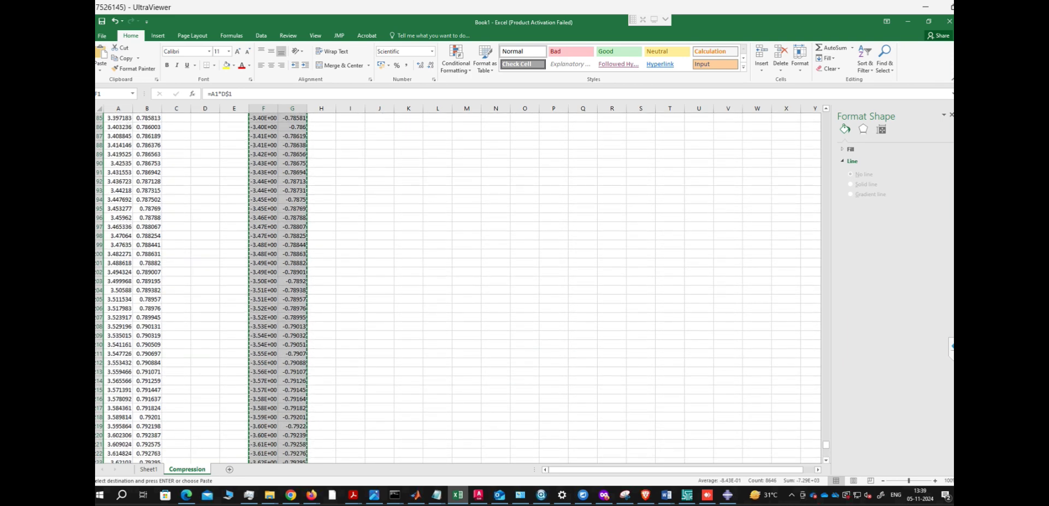
scroll(459, 284, "down", 3)
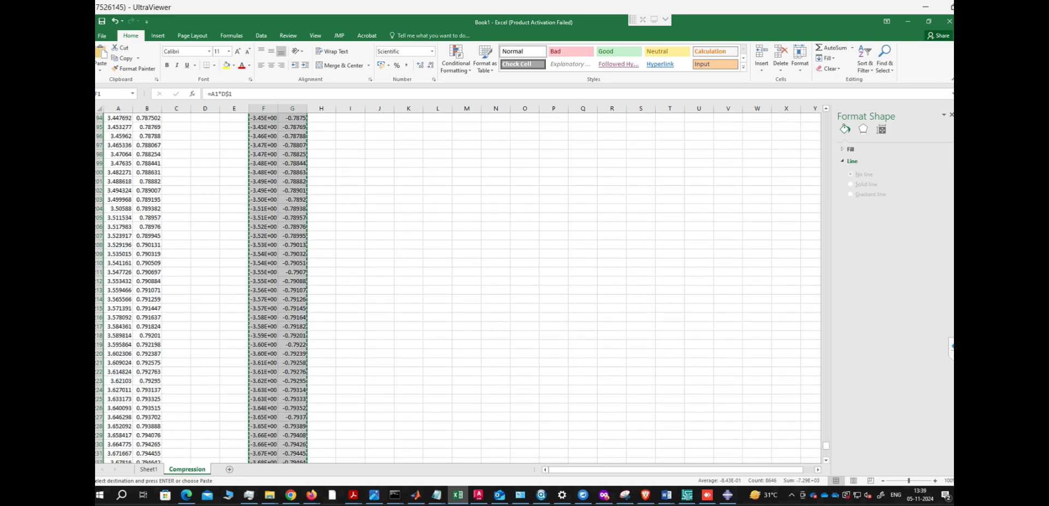
scroll(458, 287, "down", 1)
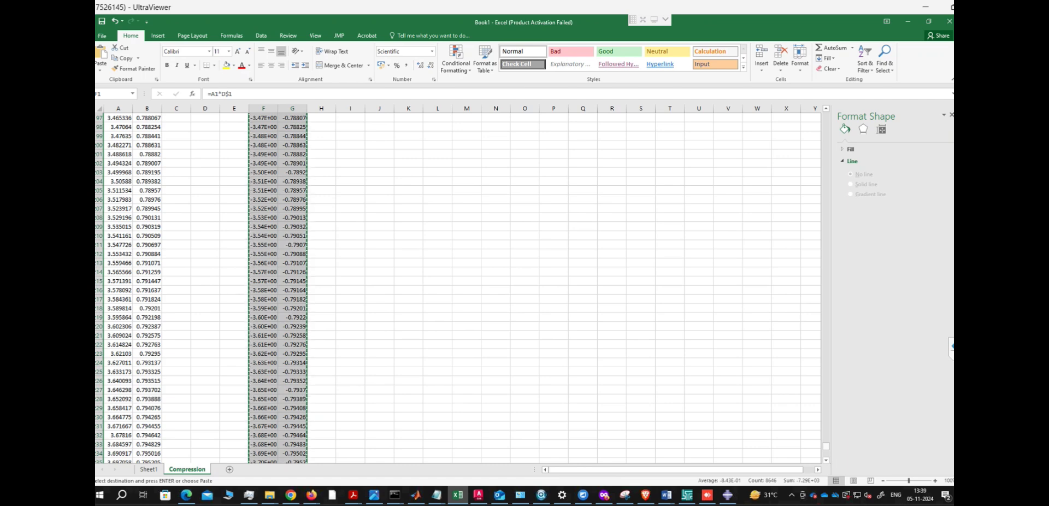
scroll(458, 288, "down", 20)
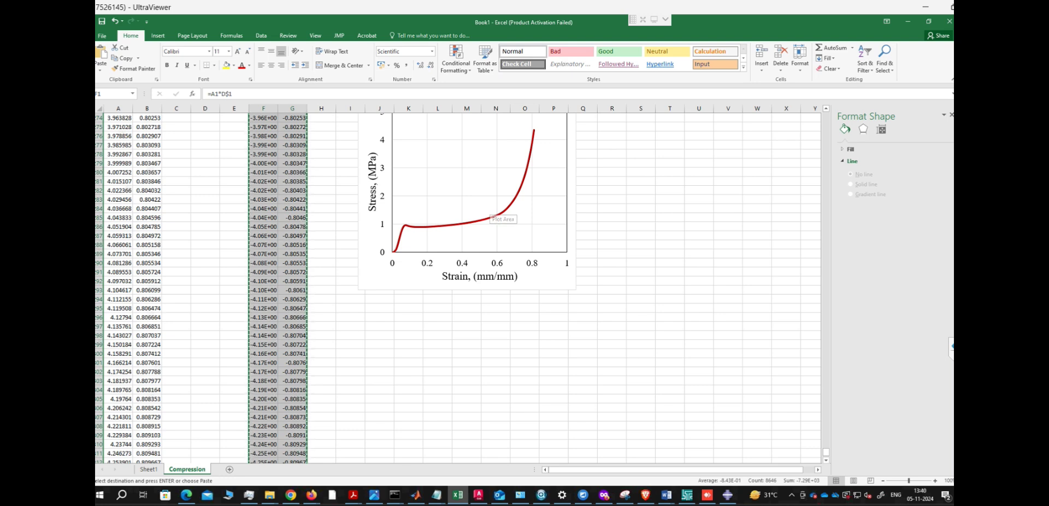
scroll(503, 221, "up", 1)
scroll(458, 289, "up", 2)
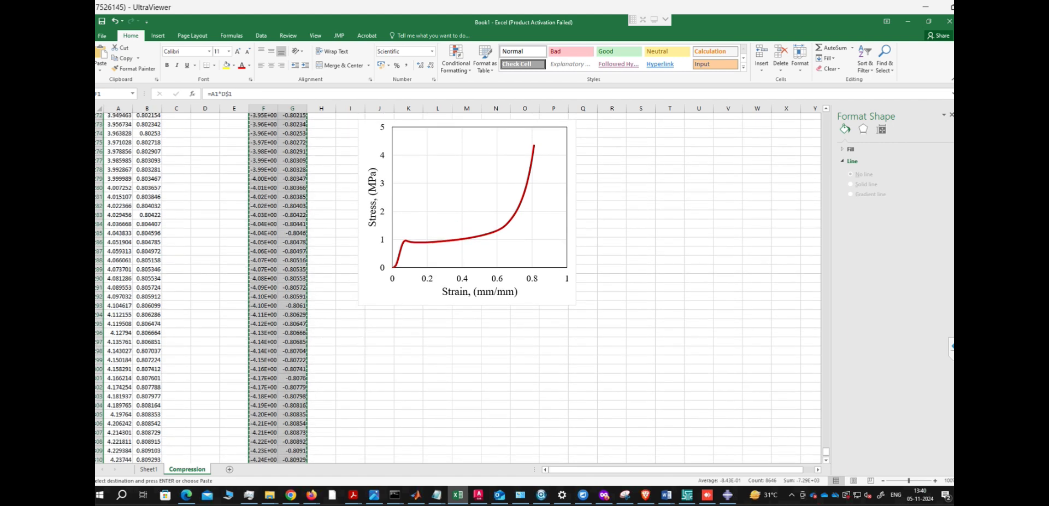
Examine the early low-strain rows of the negative stress and strain values in columns F and G of the Compression sheet.
left_click_drag(825, 452, 825, 133)
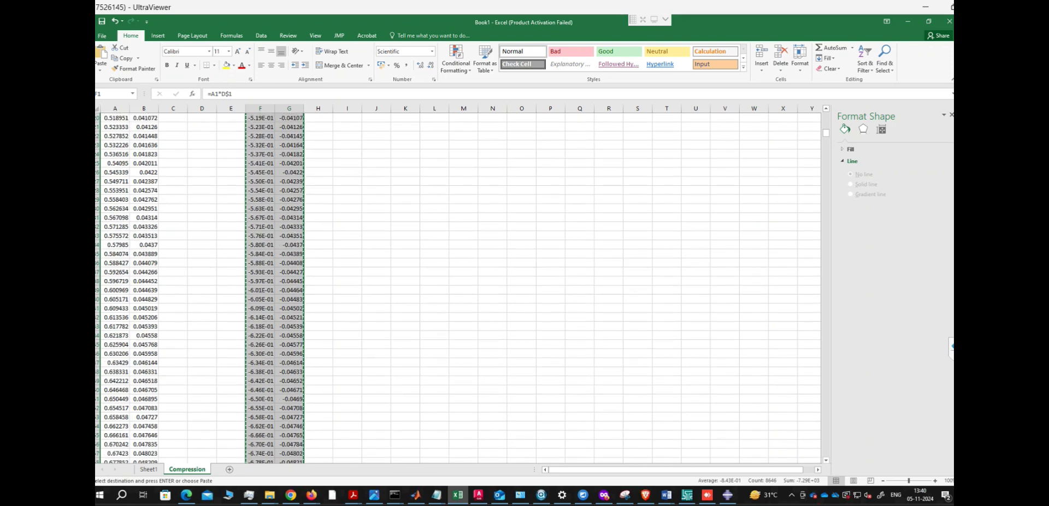
scroll(457, 288, "down", 2)
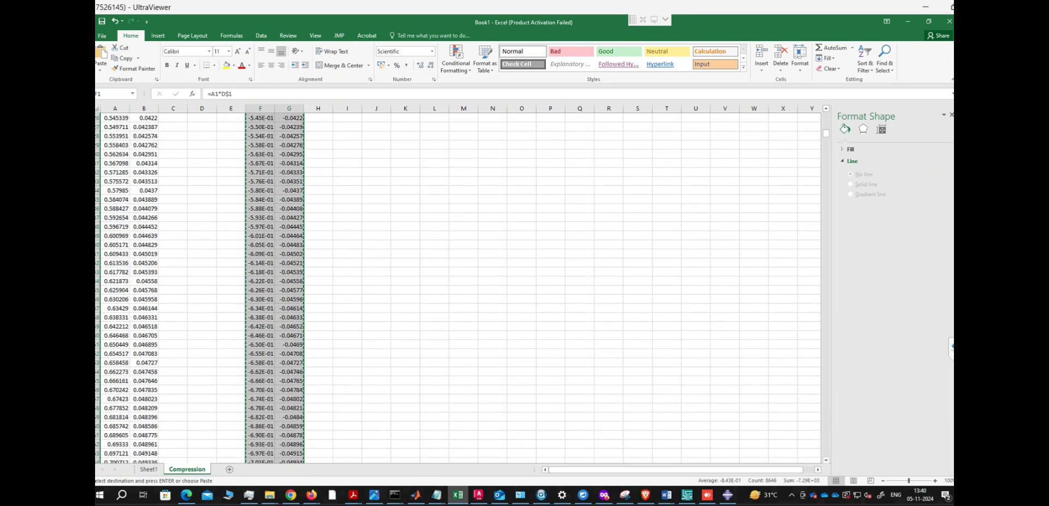
scroll(458, 289, "down", 2)
scroll(458, 288, "down", 3)
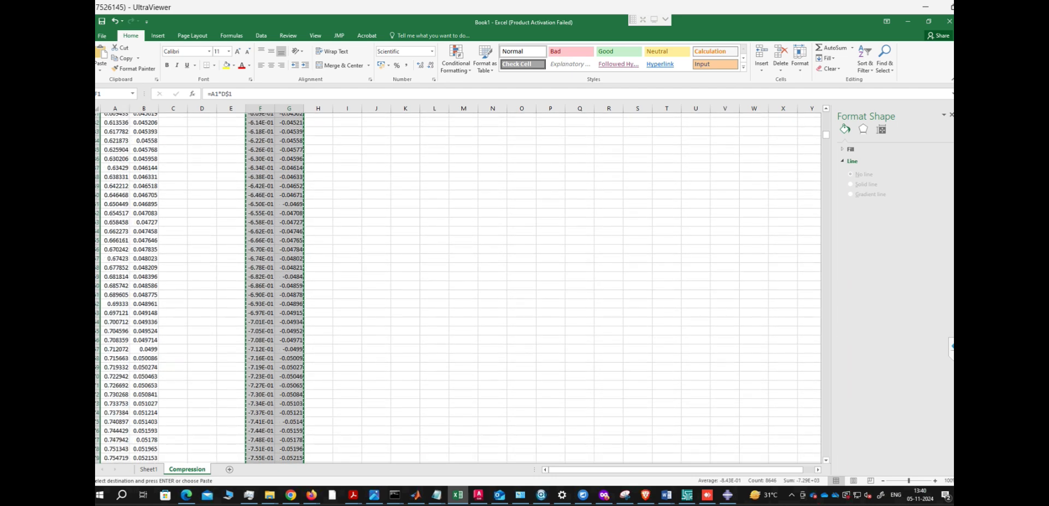
scroll(458, 289, "up", 6)
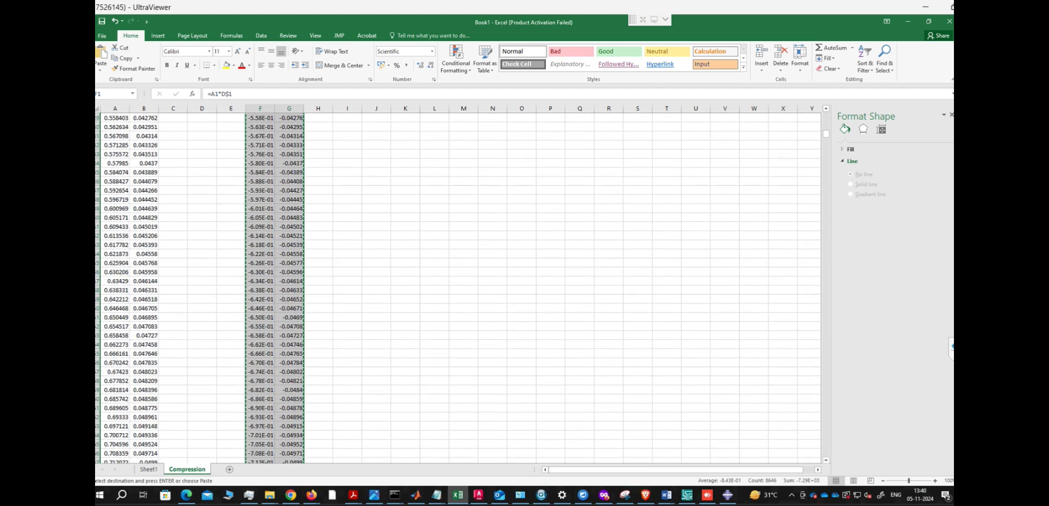
scroll(458, 288, "up", 3)
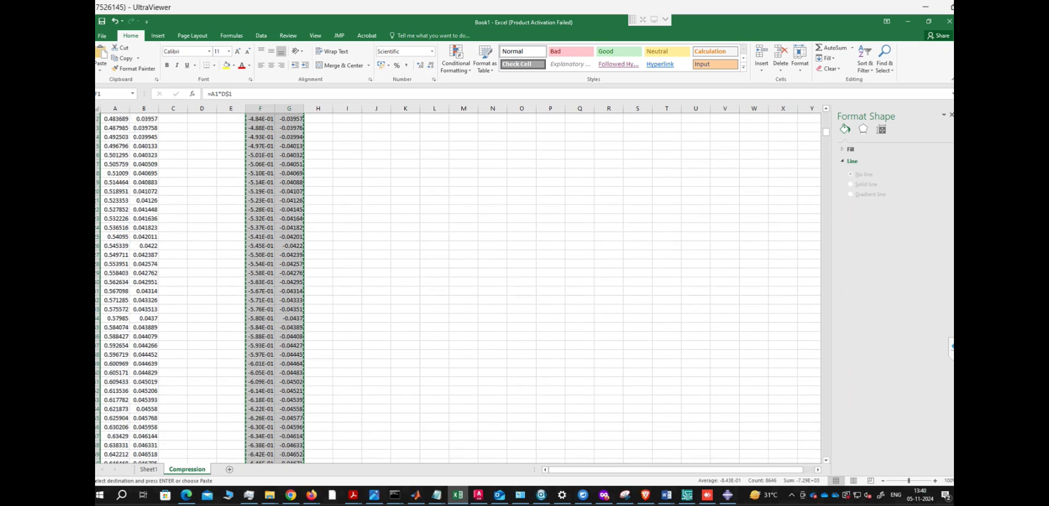
scroll(458, 289, "up", 2)
scroll(458, 289, "up", 5)
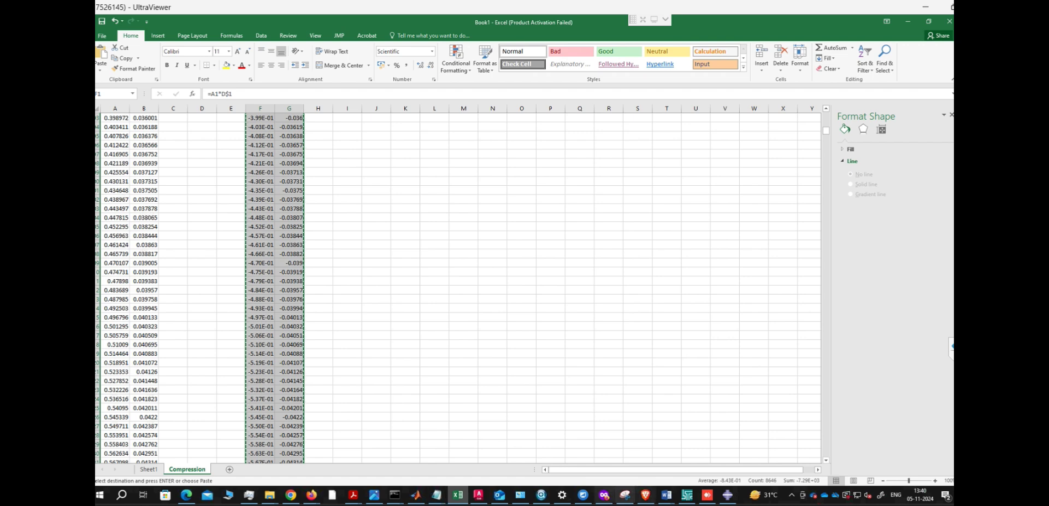
Switch back to Abaqus and paste the copied compression data into the uniaxial nominal stress and strain table, accepting it.
key("alt+Tab")
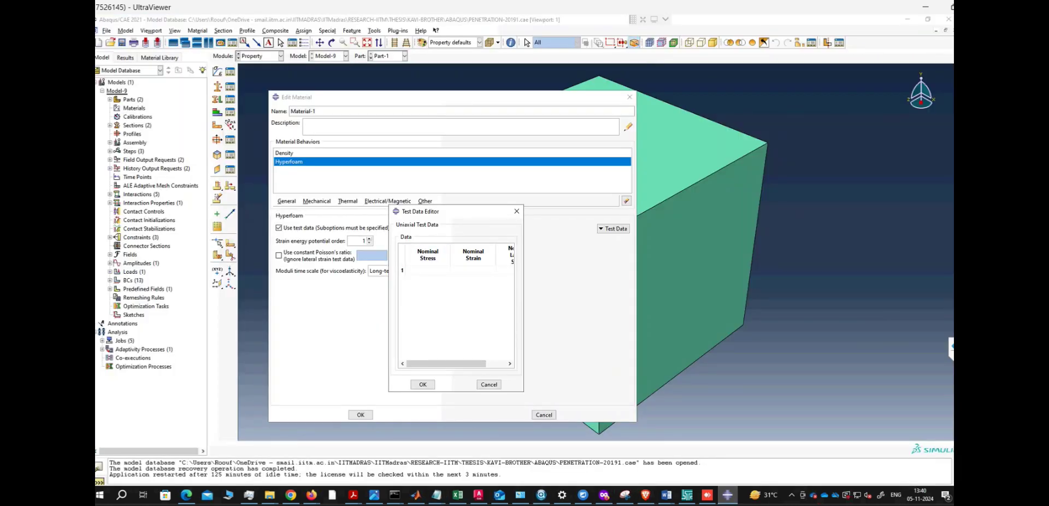
mouse_move(456, 212)
left_mouse_down()
mouse_move(474, 200)
mouse_move(466, 212)
left_mouse_up()
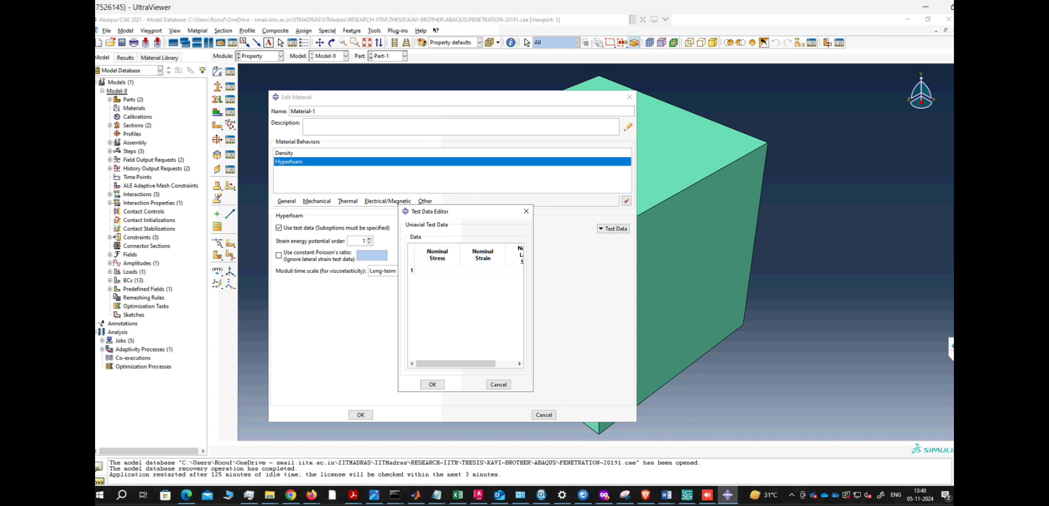
left_click(416, 270)
key("ctrl+v")
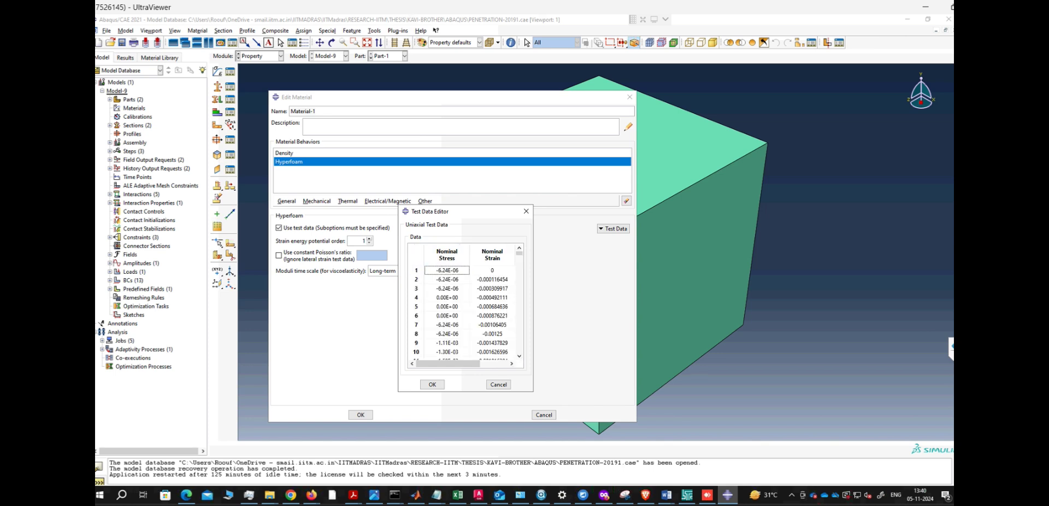
left_click(432, 384)
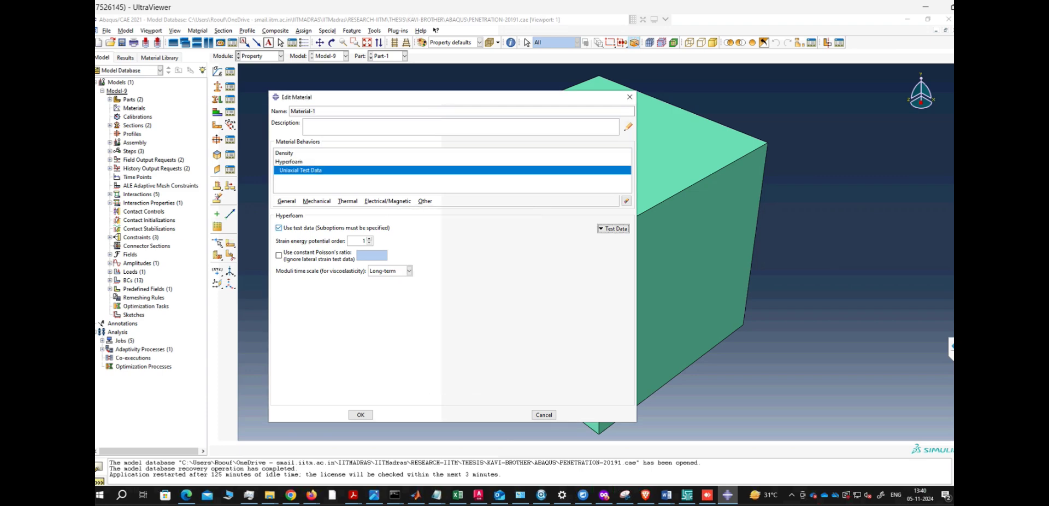
Save the Material-1 definition and open the Material Manager.
left_click(360, 415)
left_click(230, 71)
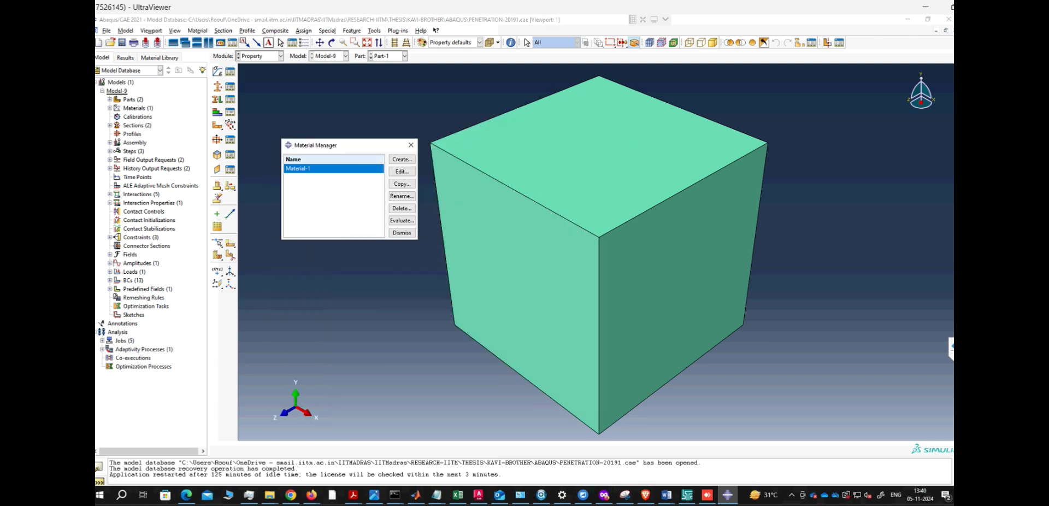
Switch to the Excel workbook, examine the last compression rows in columns F and G, and return to Abaqus.
mouse_move(727, 495)
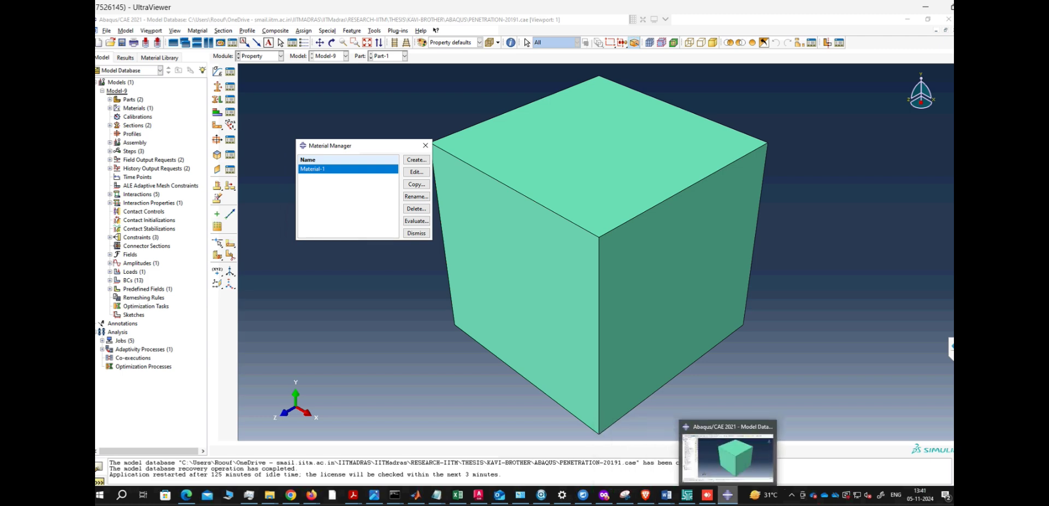
left_click(457, 495)
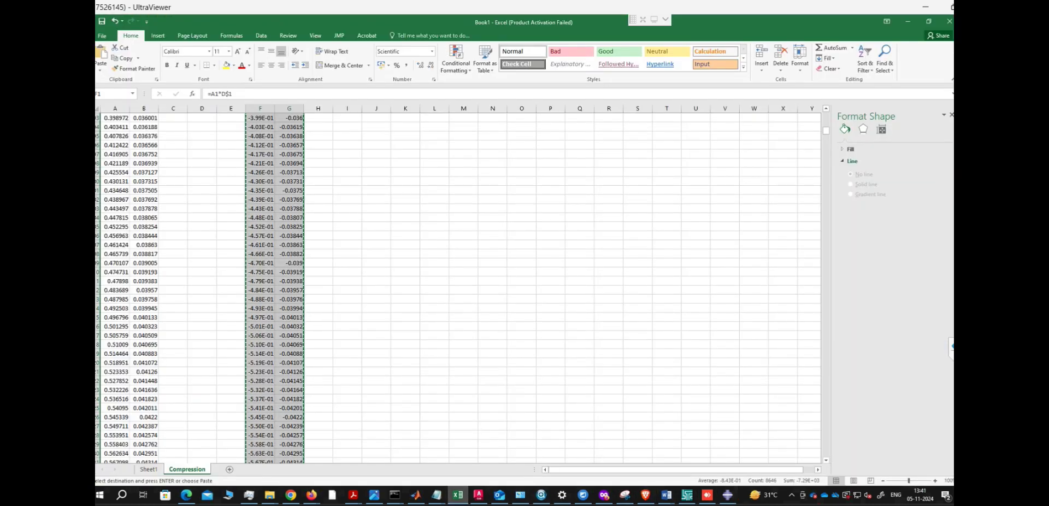
left_click_drag(826, 130, 826, 446)
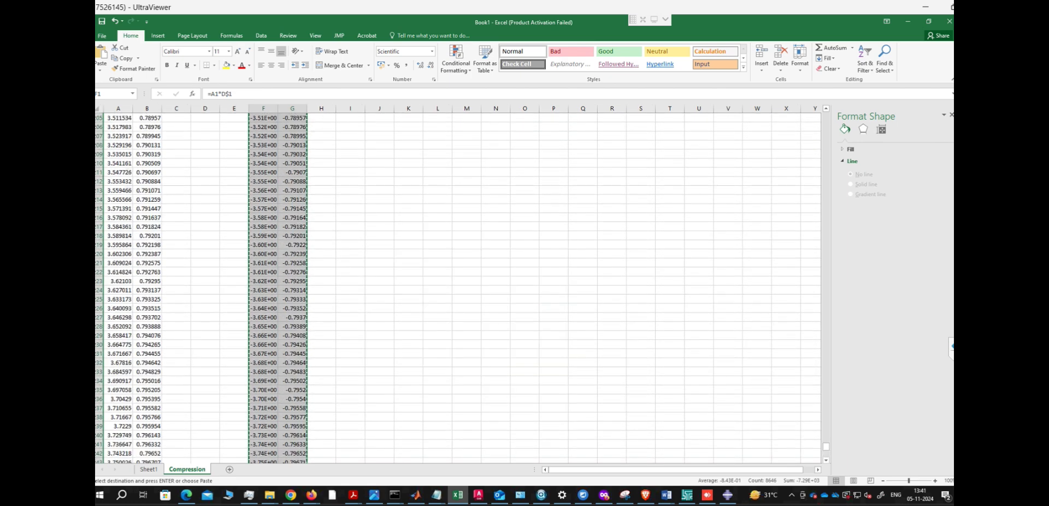
scroll(457, 287, "up", 3)
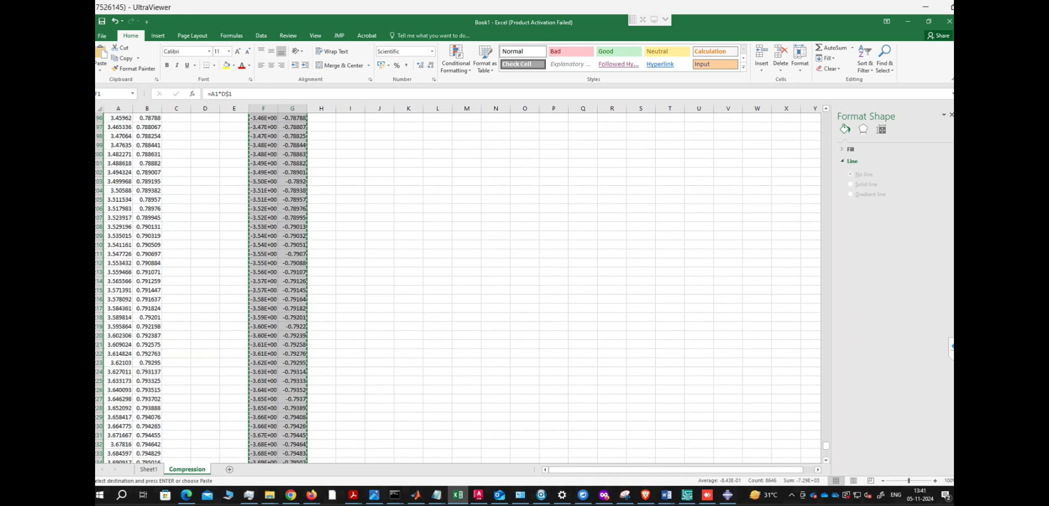
scroll(458, 287, "down", 20)
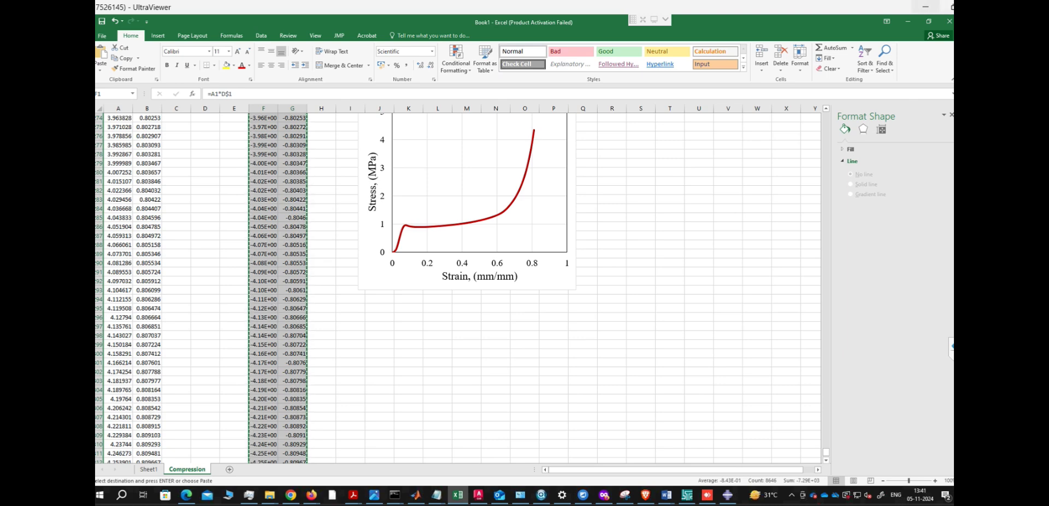
left_click(907, 21)
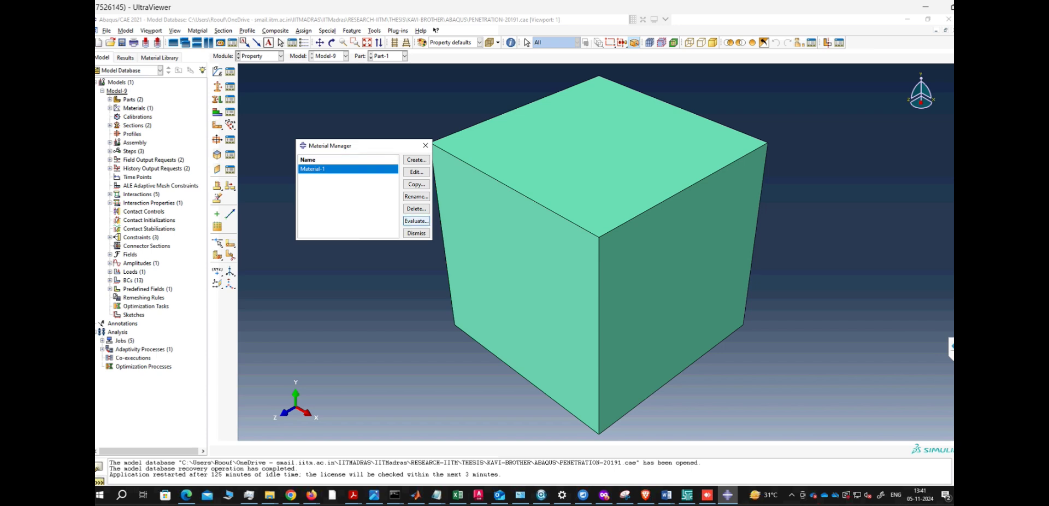
Evaluate Material-1 from its test data with the uniaxial minimum strain set to -0.8, checking the strain range against the Excel compression curve.
left_click(416, 221)
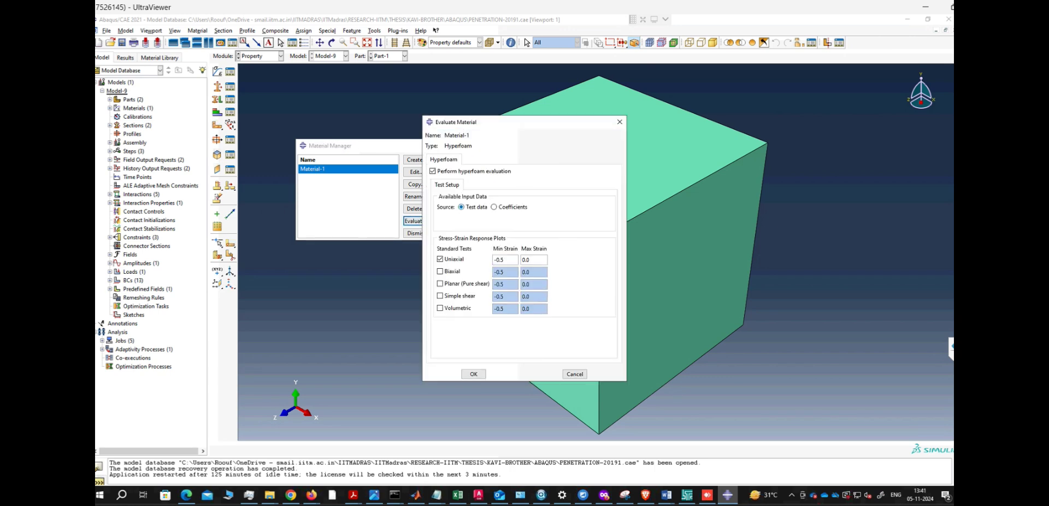
double_click(502, 260)
left_click(499, 260)
key("BackSpace")
type("8")
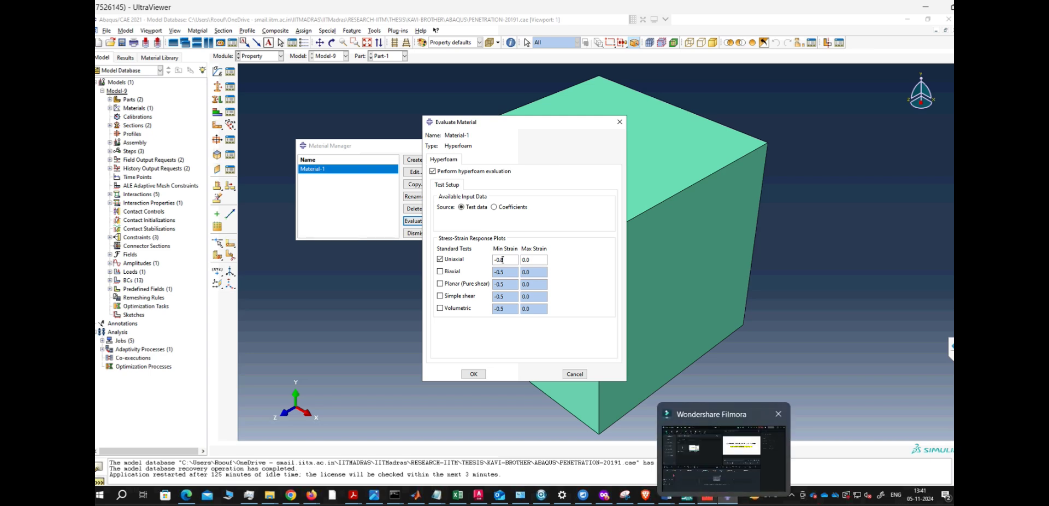
mouse_move(666, 495)
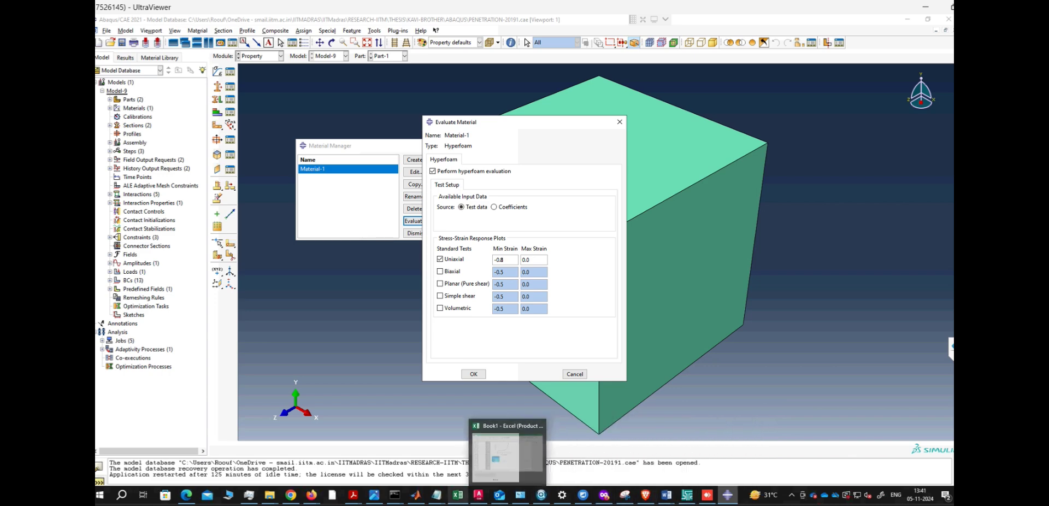
left_click(458, 495)
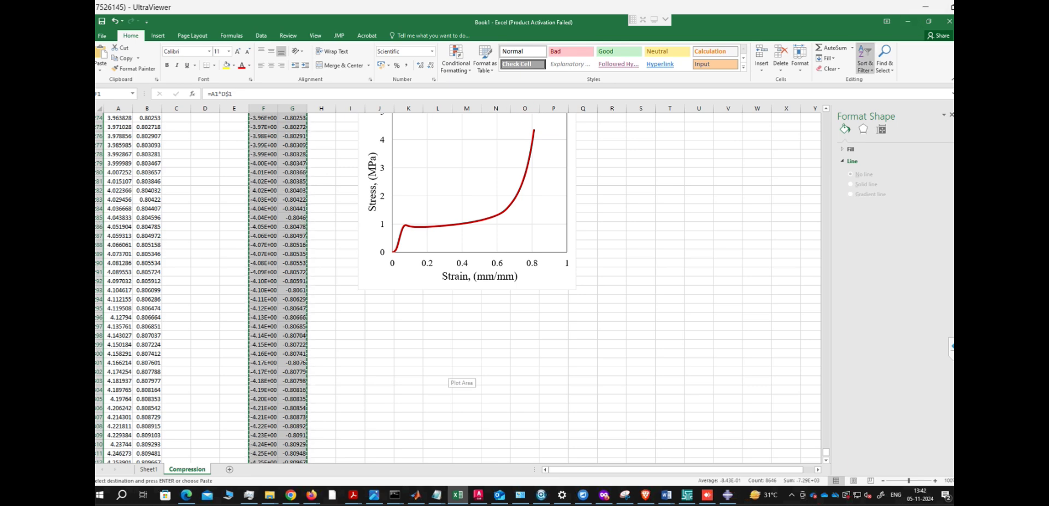
left_click(907, 22)
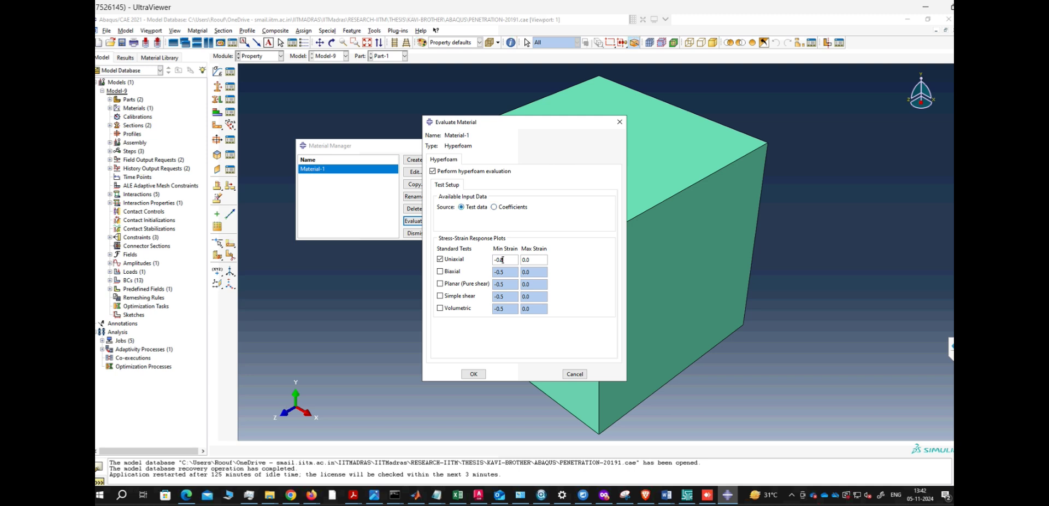
left_click(473, 374)
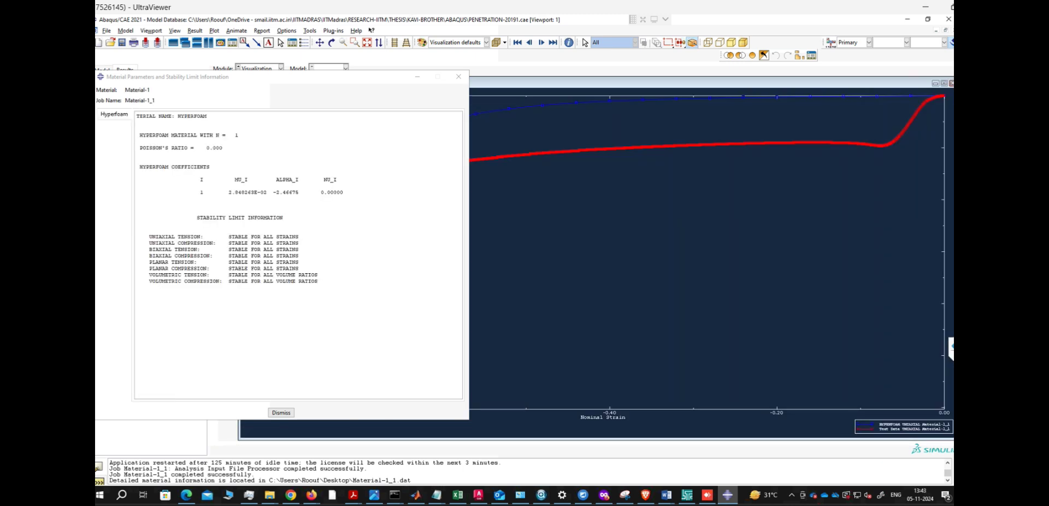
Minimise the stability results, return to the Property module, set Material-1's strain energy potential order to 2 and evaluate it again.
left_click(418, 77)
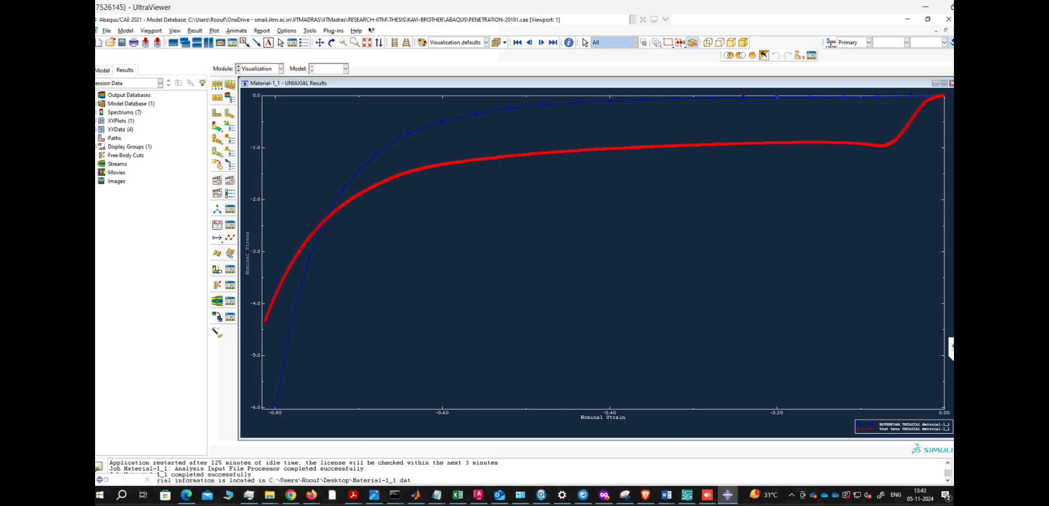
left_click(281, 69)
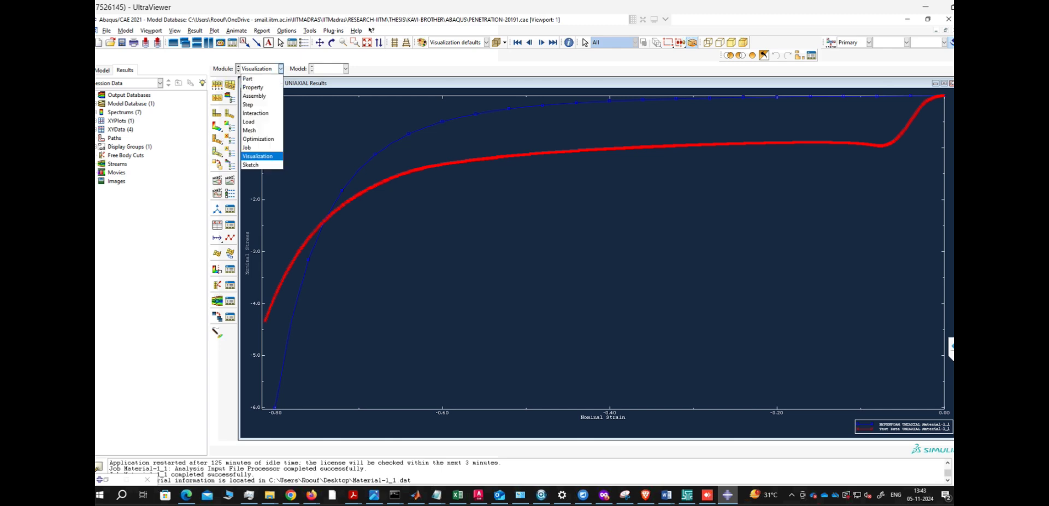
left_click(253, 88)
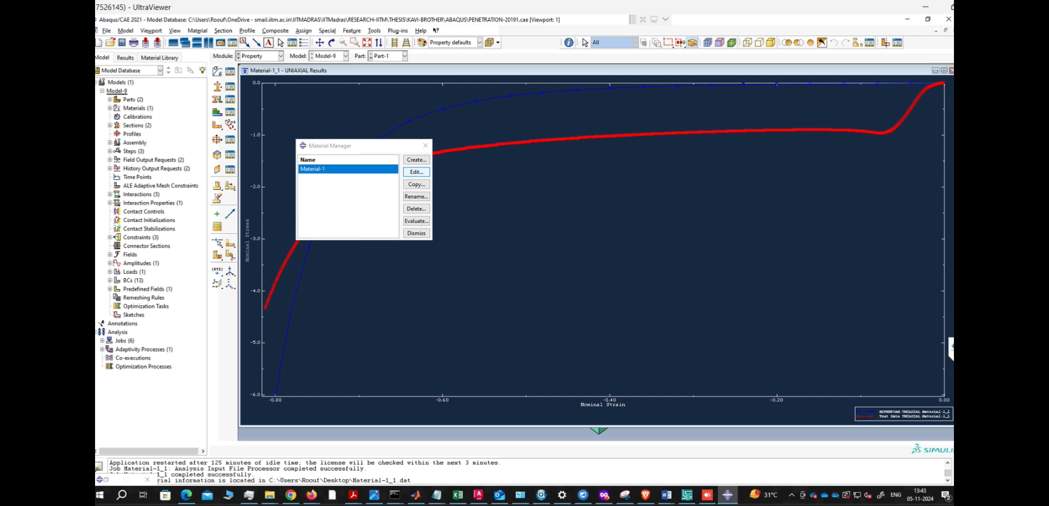
left_click(416, 171)
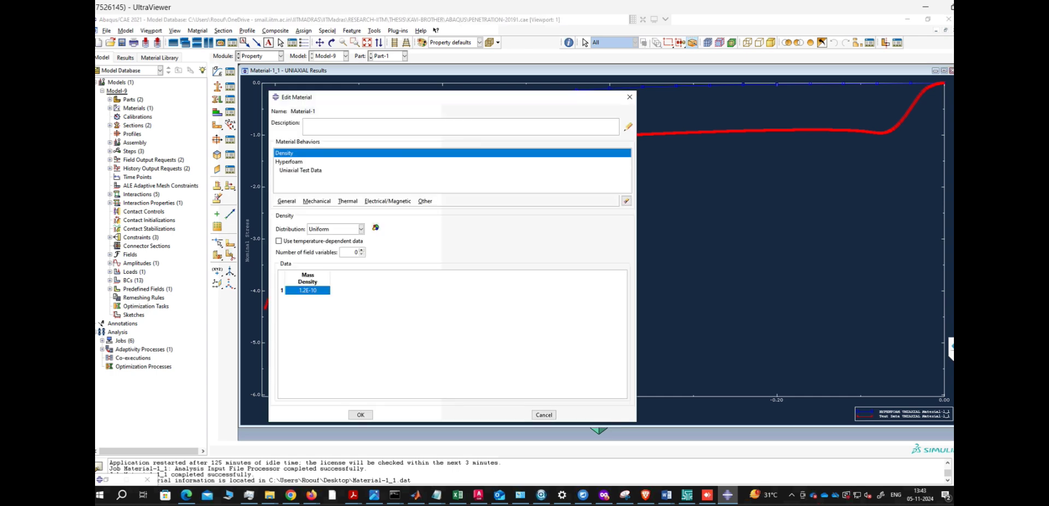
left_click(301, 170)
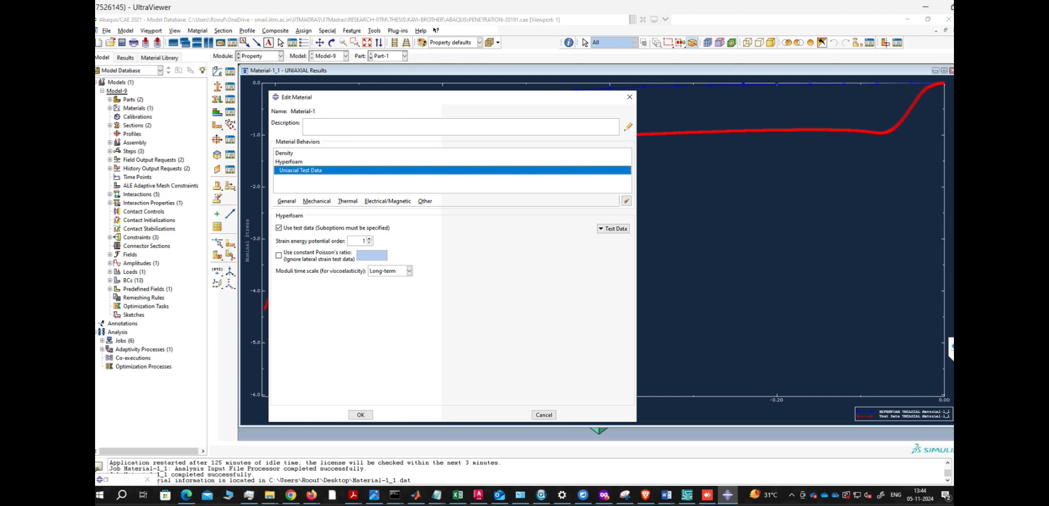
key("Up")
left_click(361, 415)
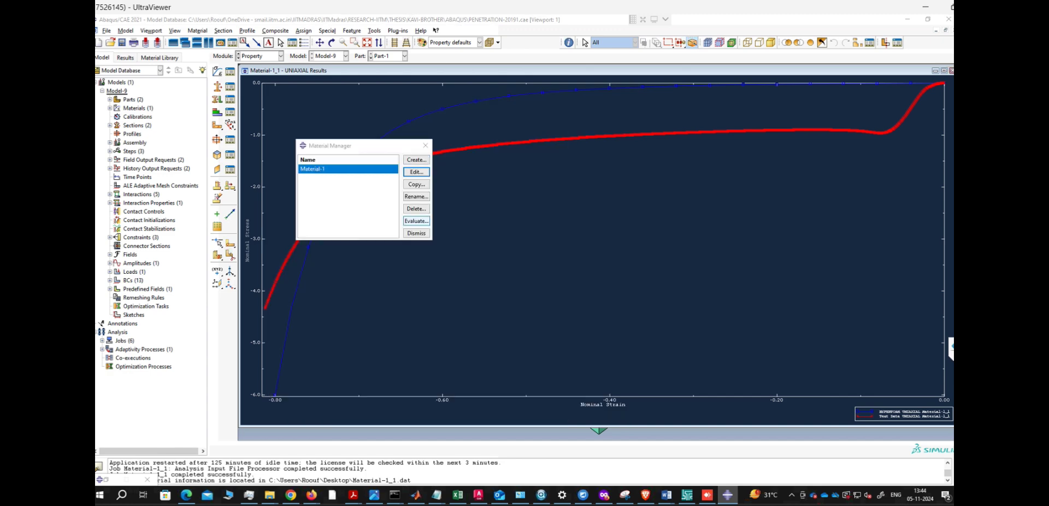
left_click(417, 221)
left_click(473, 373)
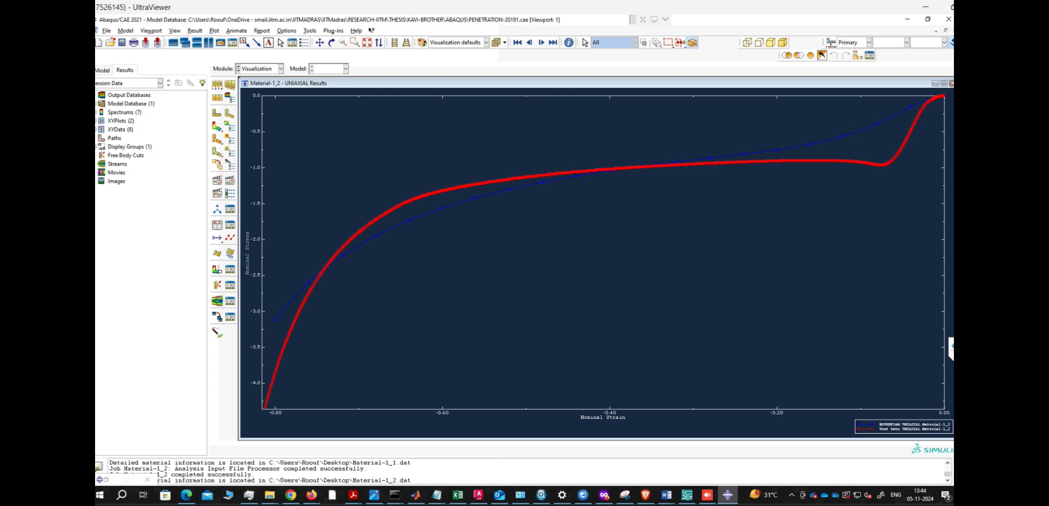
Return to the Property module, set Material-1's strain energy potential order to 3 and evaluate the material again.
left_click(280, 68)
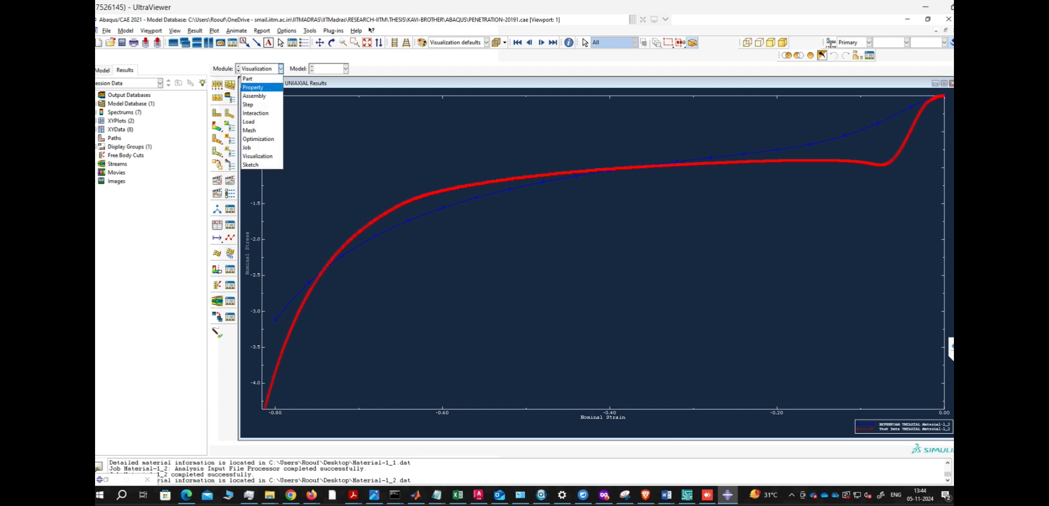
left_click(252, 88)
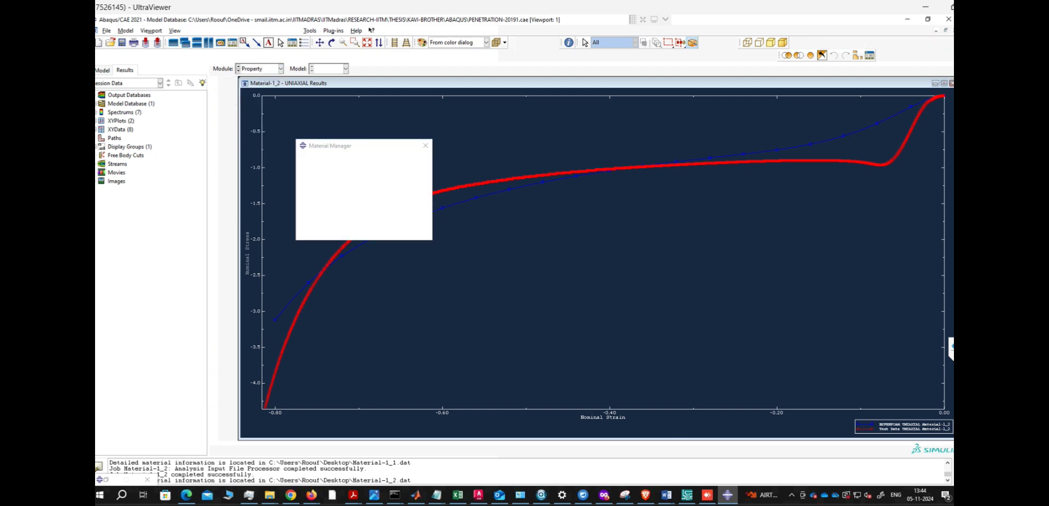
left_click(416, 172)
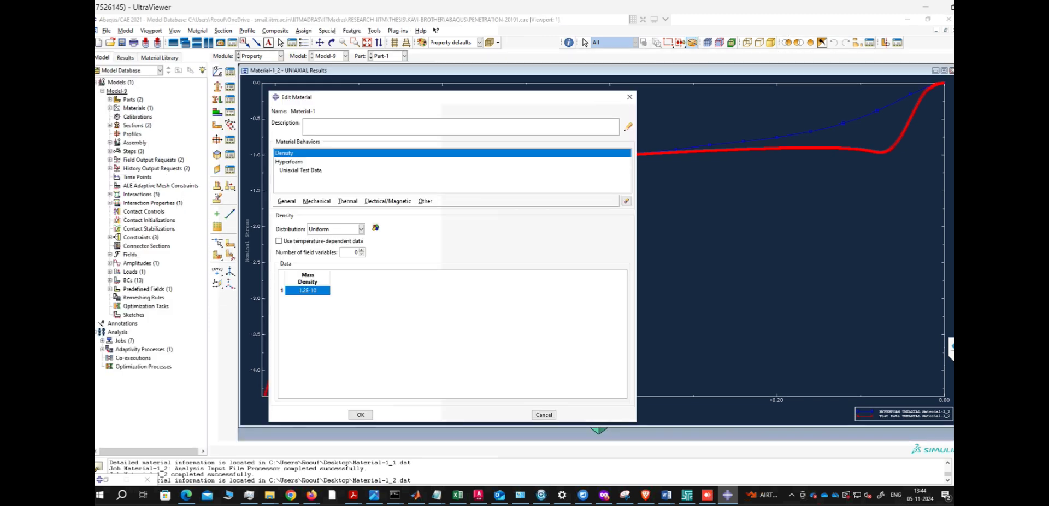
left_click(301, 170)
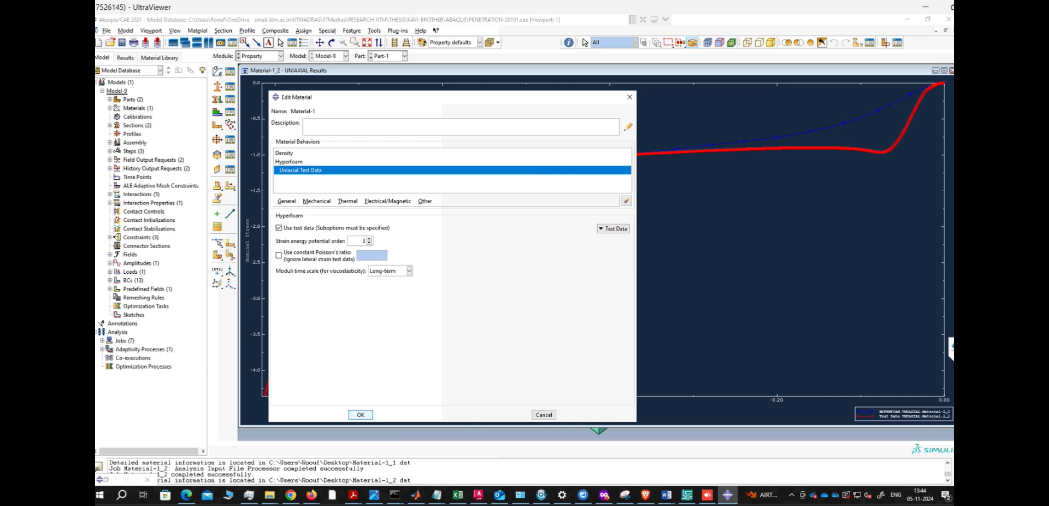
left_click(361, 415)
left_click(413, 221)
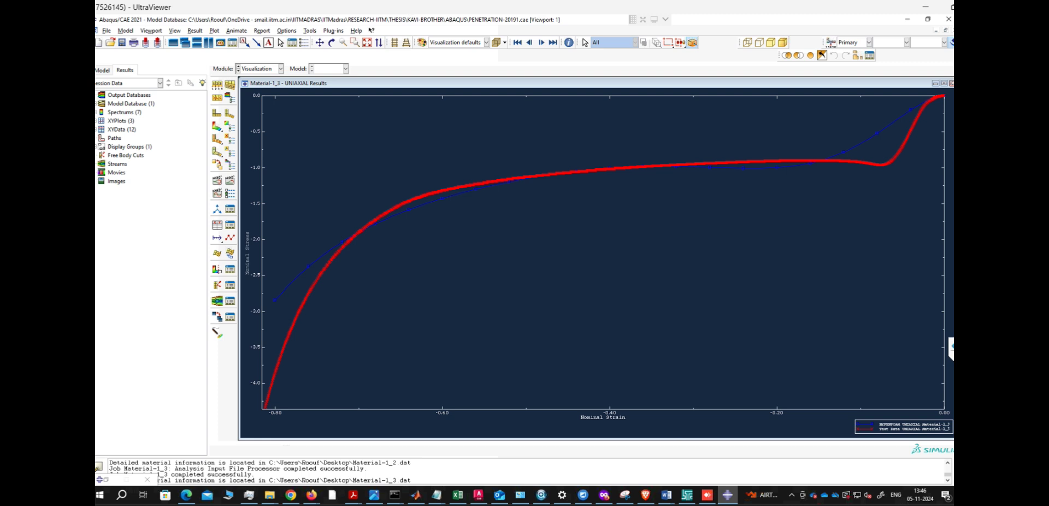
Return to the Property module, set the hyperfoam strain energy potential order of Material-1 back to 2 and save the material.
left_click(273, 69)
left_click(260, 87)
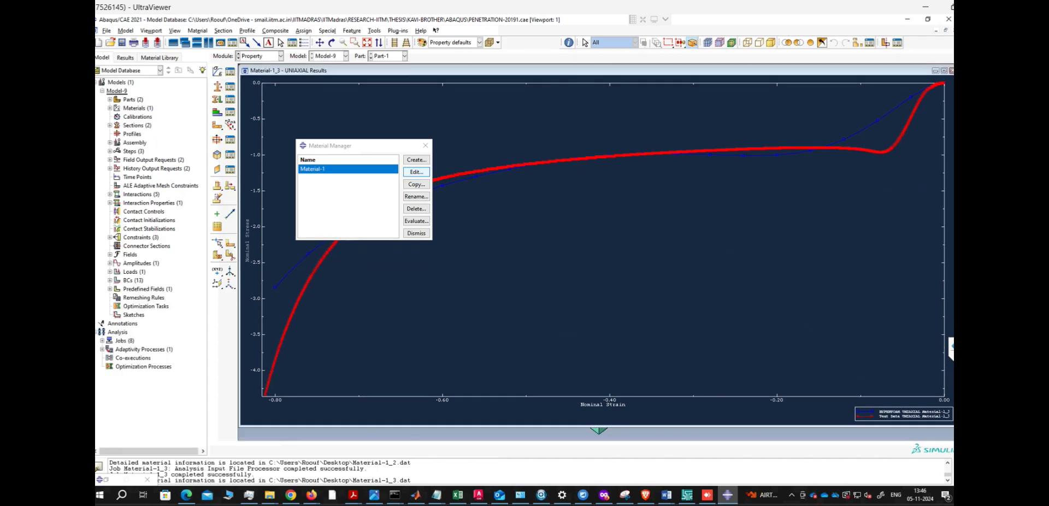
left_click(417, 172)
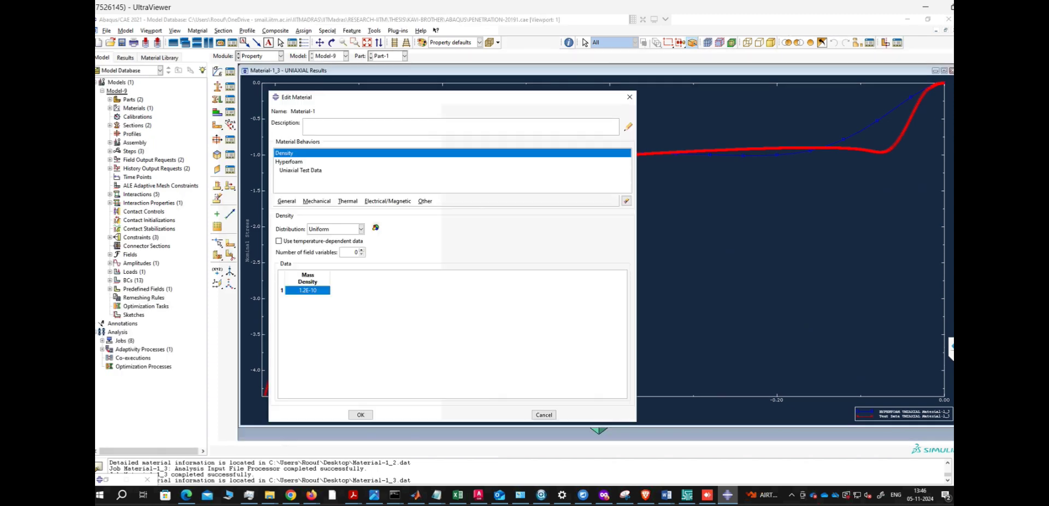
left_click(361, 414)
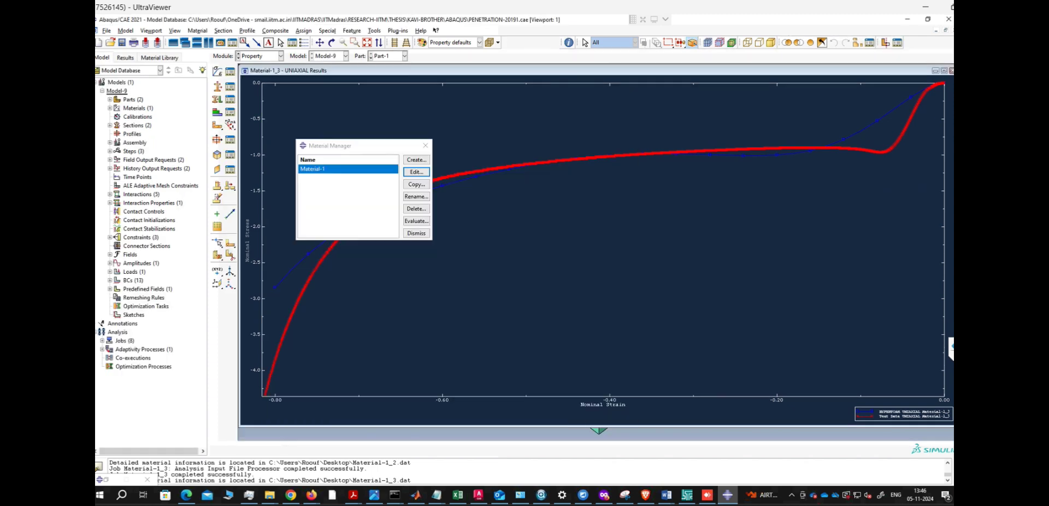
key("Return")
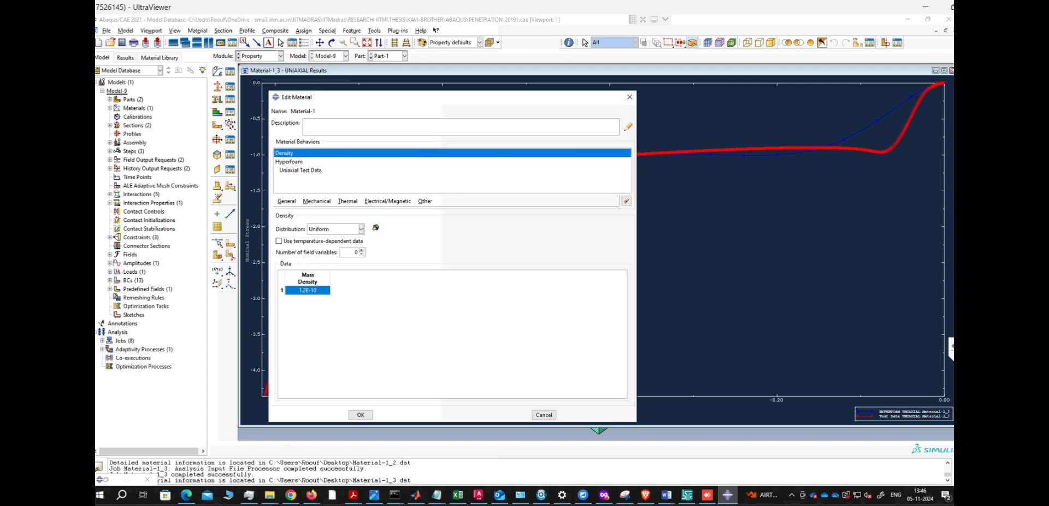
left_click(300, 170)
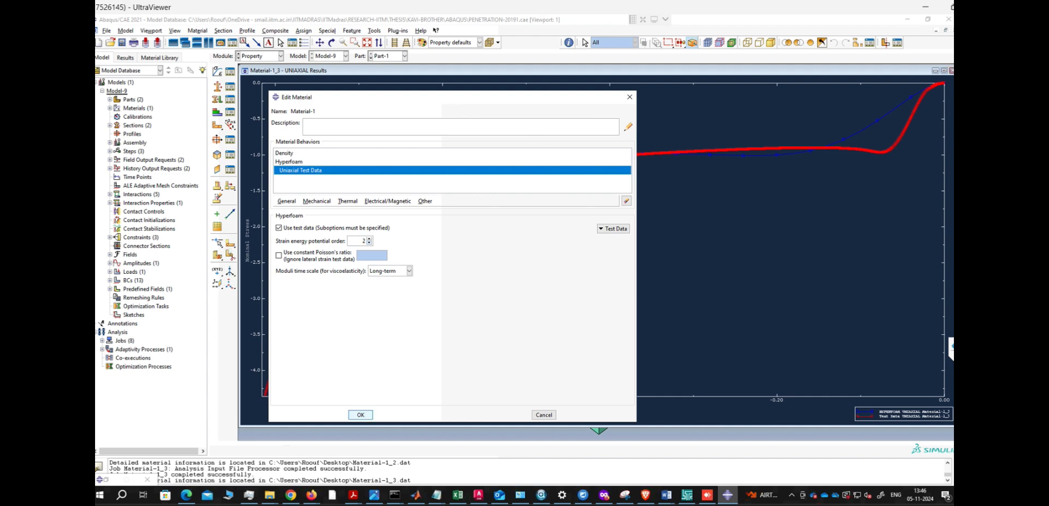
left_click(361, 415)
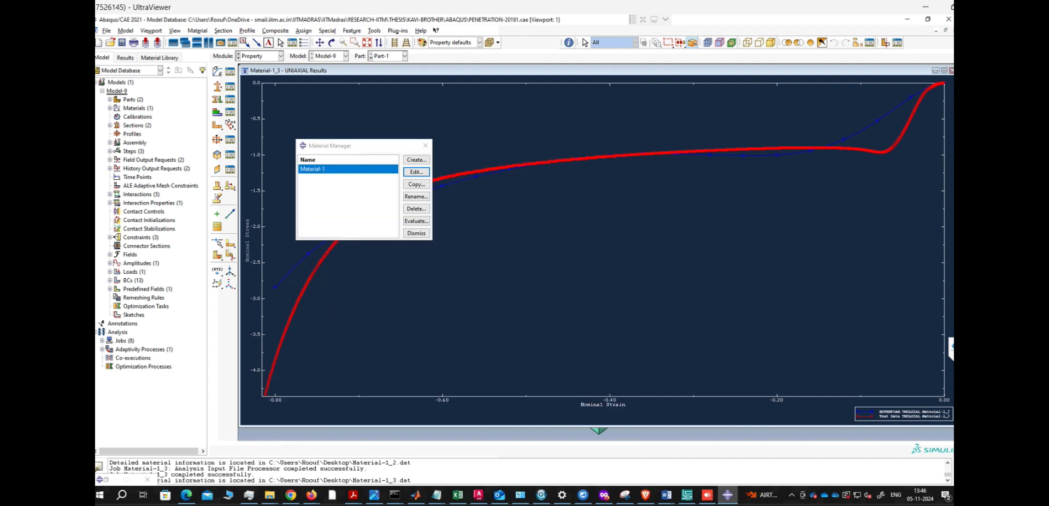
Evaluate Material-1's hyperfoam behaviour again, using test data as the source and the uniaxial test from -0.8 to 0.0 strain.
left_click(426, 146)
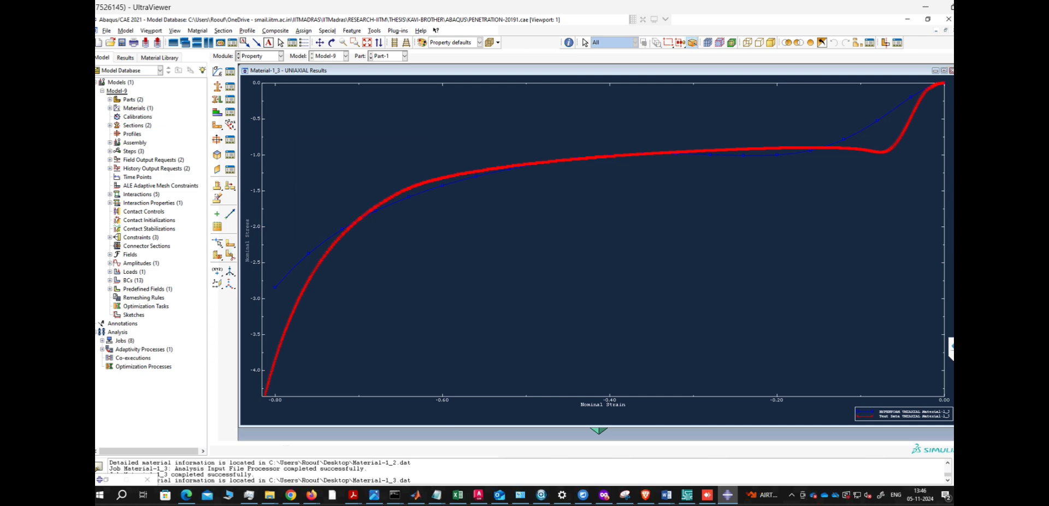
left_click(230, 72)
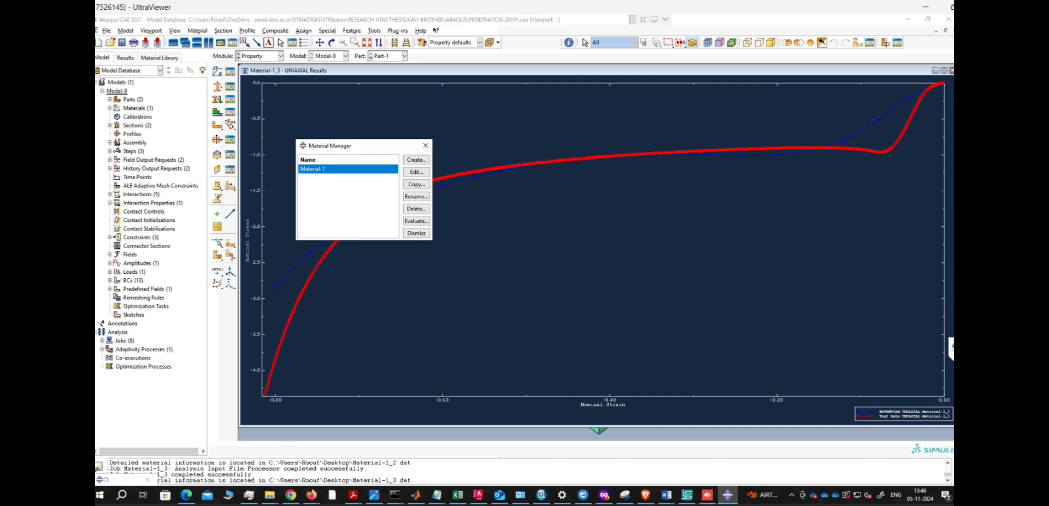
left_click(416, 221)
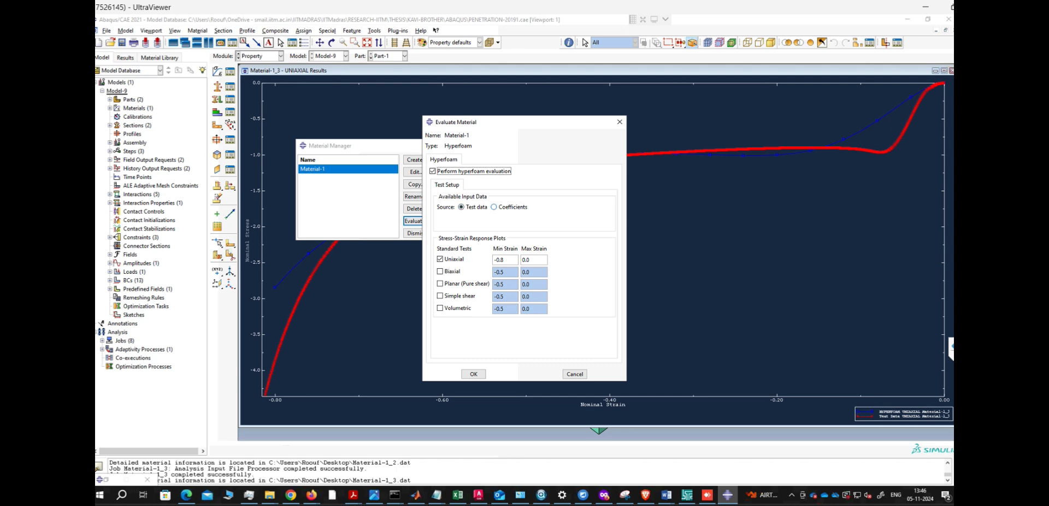
left_click(494, 207)
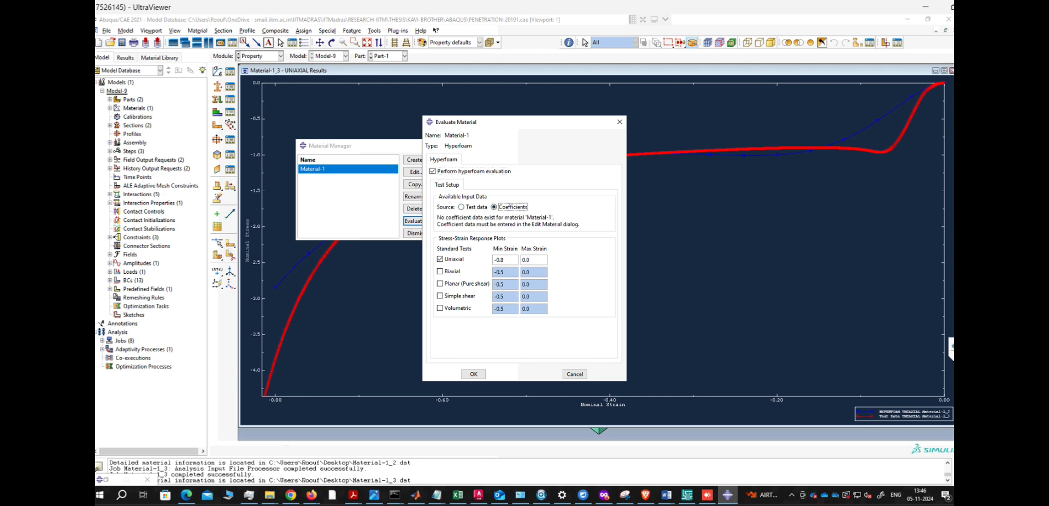
left_click(461, 207)
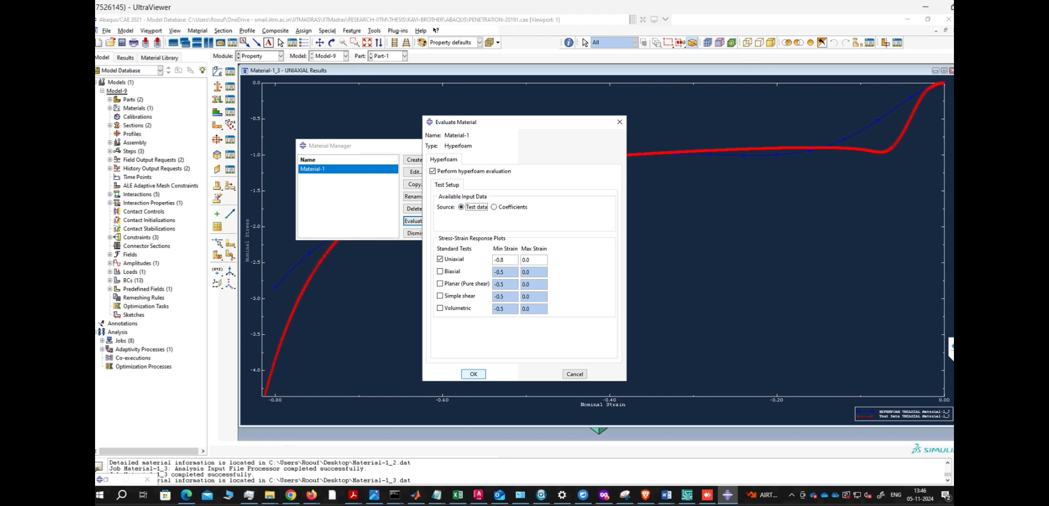
left_click(473, 373)
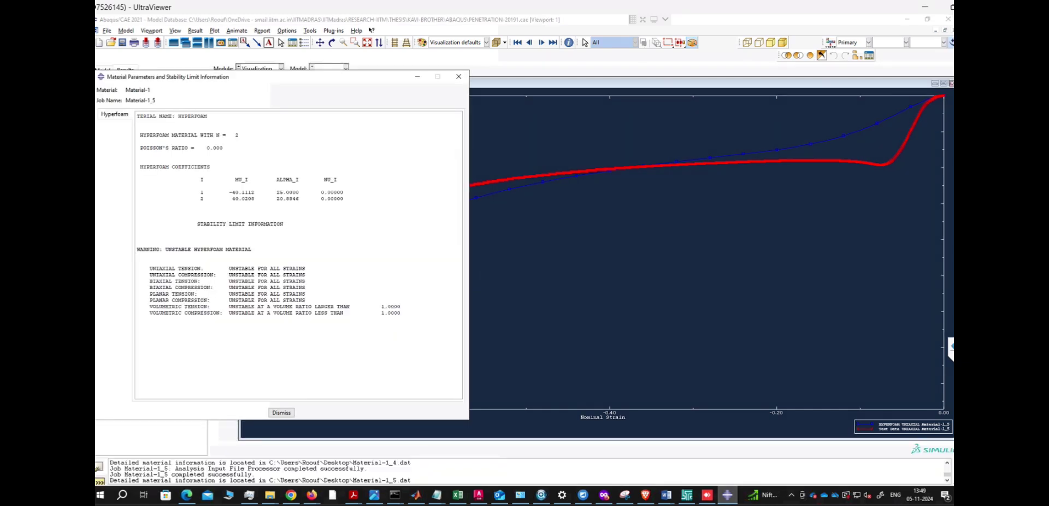
Move the stability results clear of the plot's left part and examine the two rows of hyperfoam coefficients (MU, ALPHA and NU).
left_click_drag(273, 76, 531, 39)
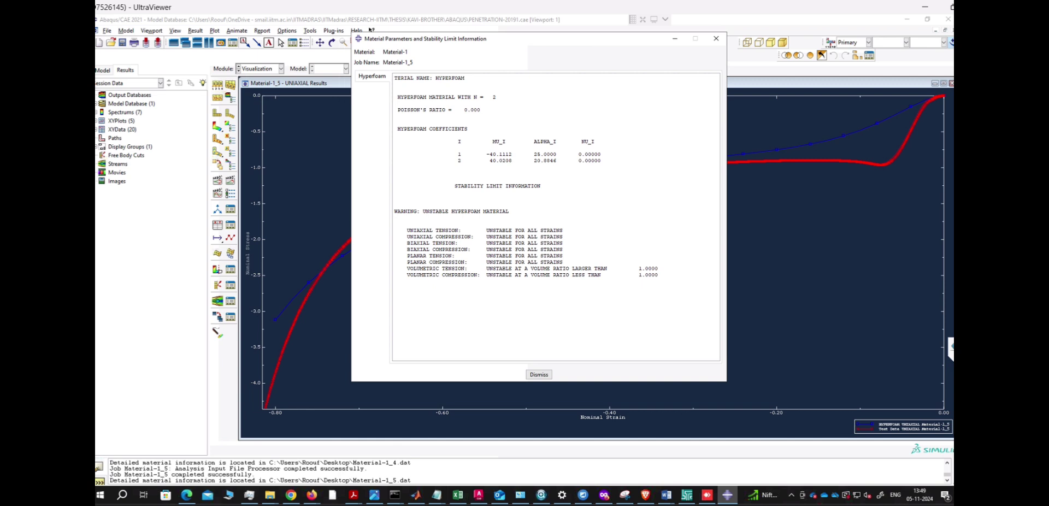
left_click_drag(395, 78, 461, 78)
left_click_drag(476, 141, 528, 141)
left_click(527, 142)
left_click_drag(483, 154, 602, 155)
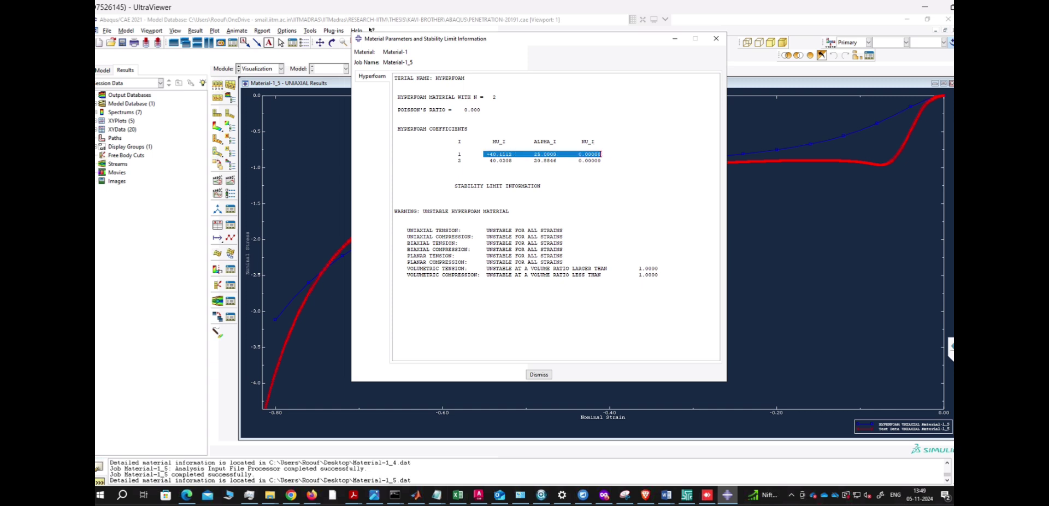
left_click_drag(483, 161, 601, 154)
left_click(601, 154)
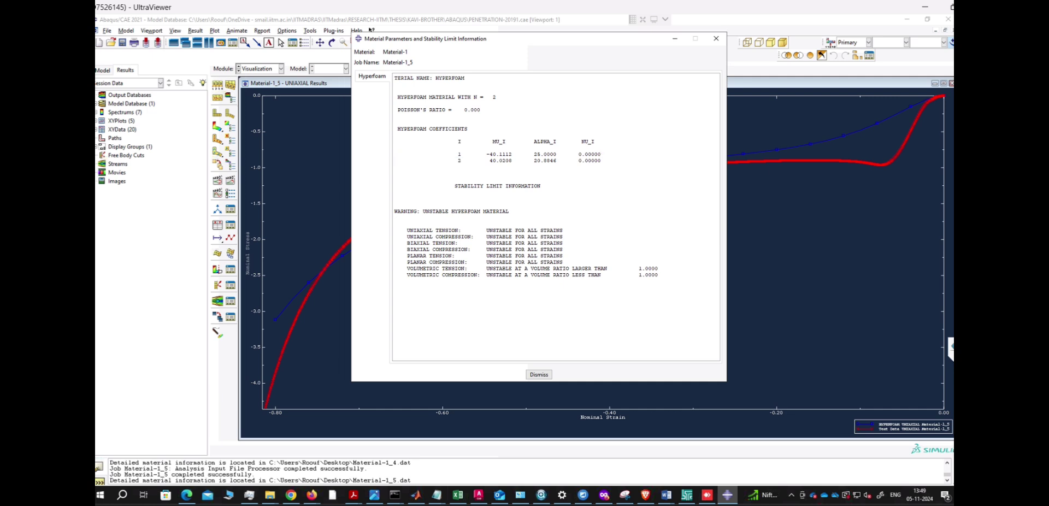
left_click_drag(486, 154, 601, 160)
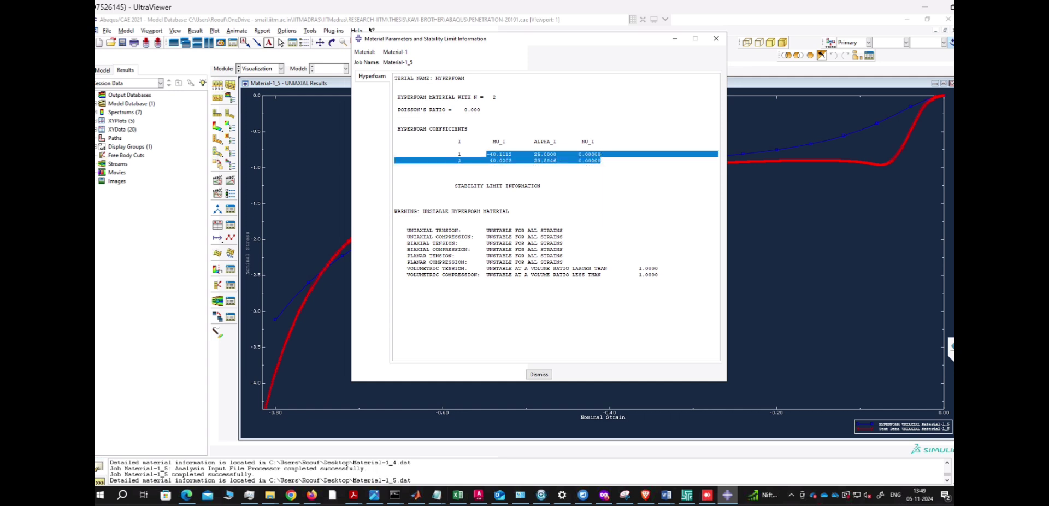
left_click(601, 161)
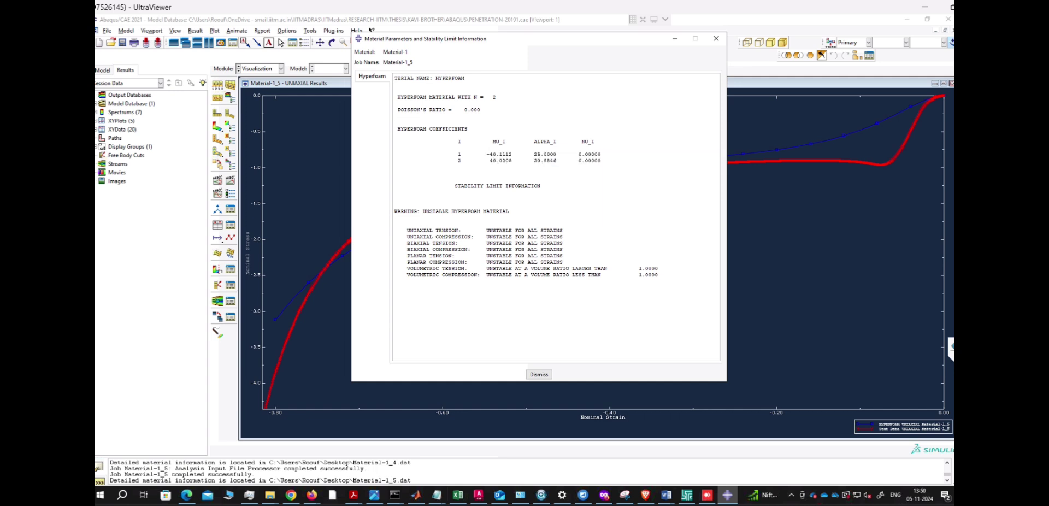